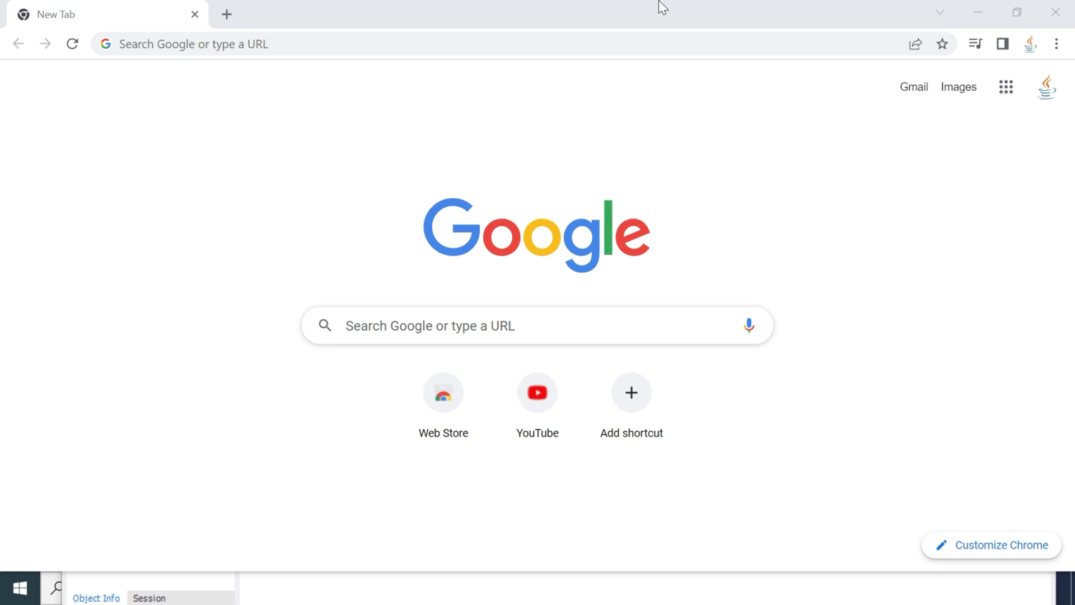
# Step: Google 'download java' in Chrome and scroll to the Java Downloads | Oracle result
pyautogui.click(418, 35)
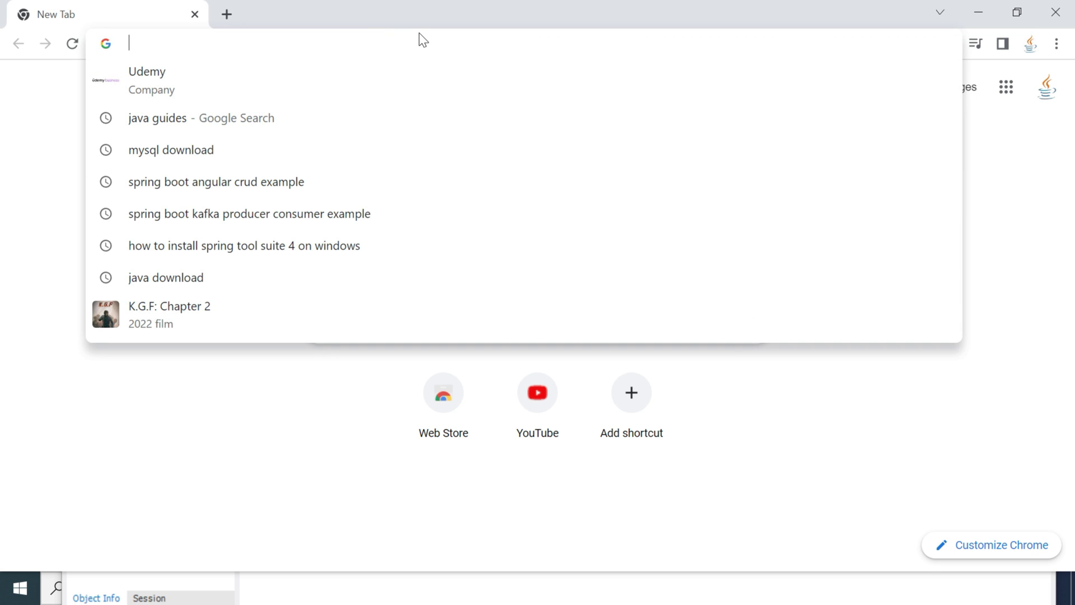
pyautogui.write('download java')
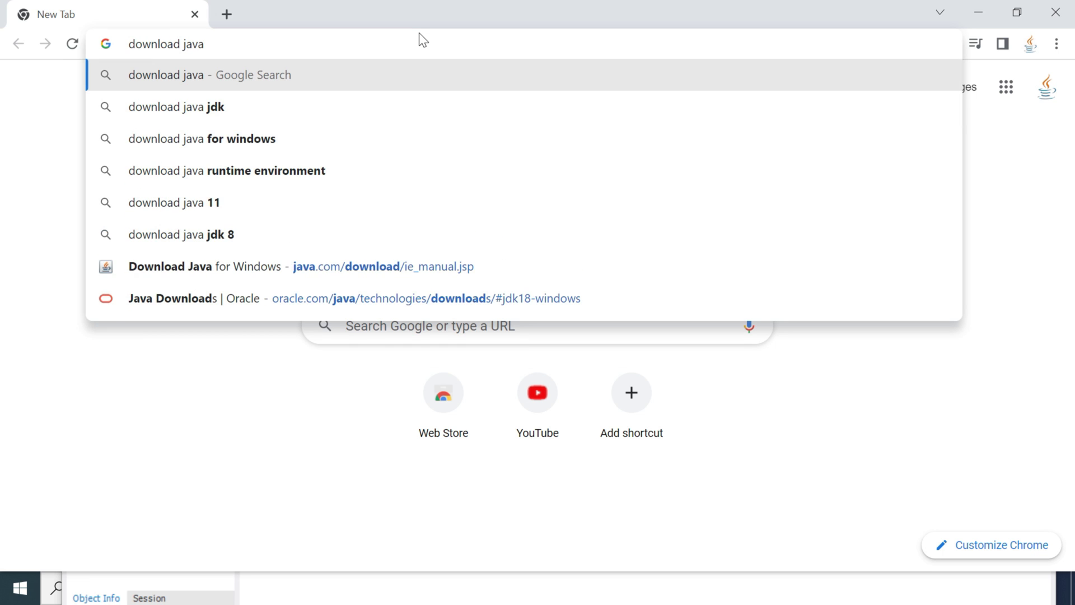
pyautogui.press('Return')
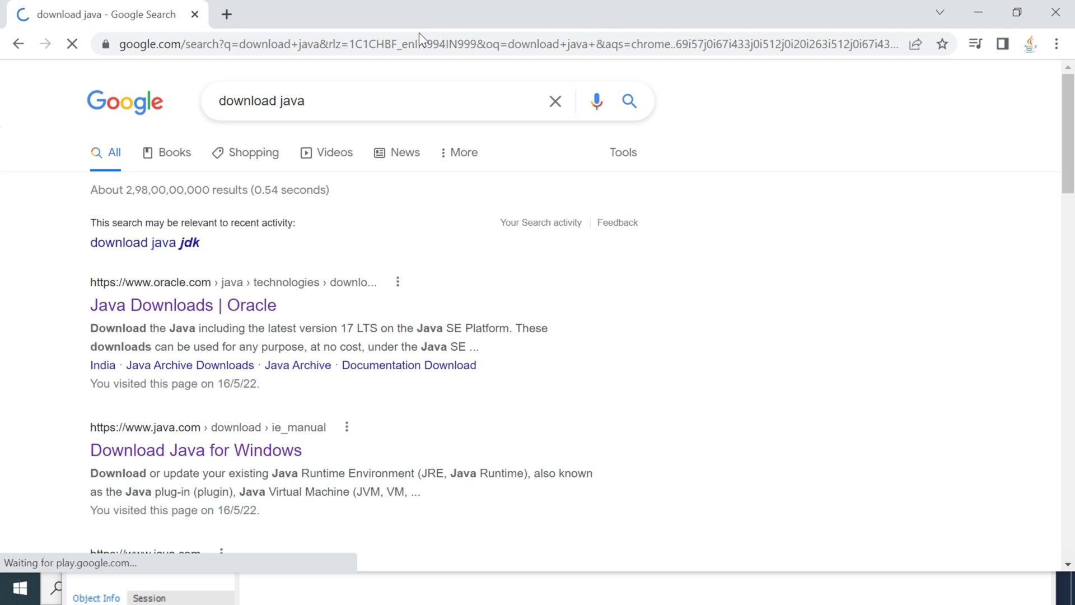
pyautogui.scroll(-2, 219, 168)
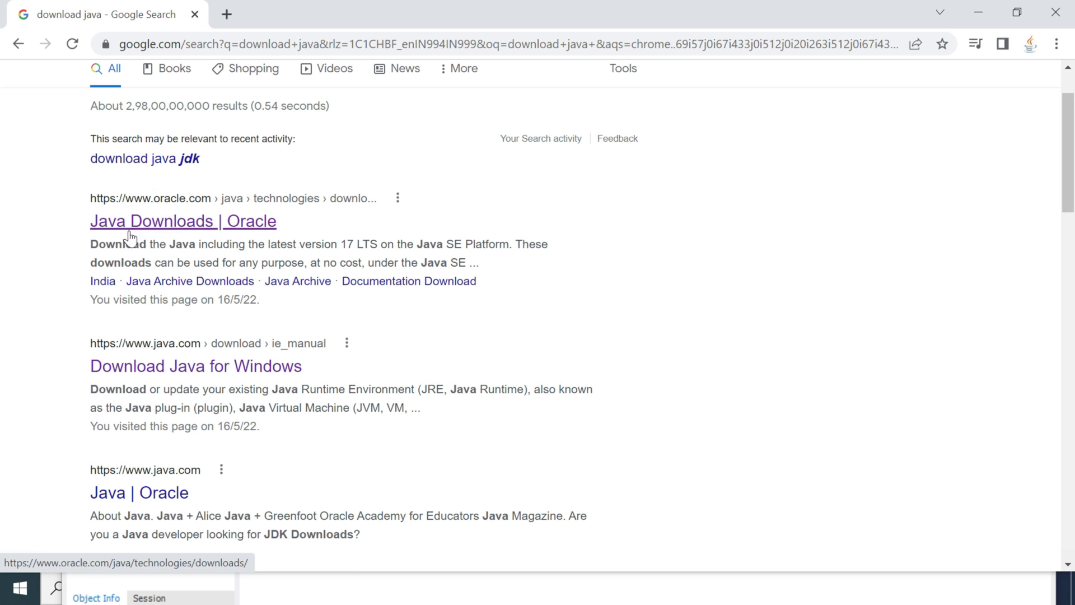
# Step: Open Oracle's Java Downloads page and scroll down to the JDK 18.0.1.1 download table
pyautogui.click(174, 224)
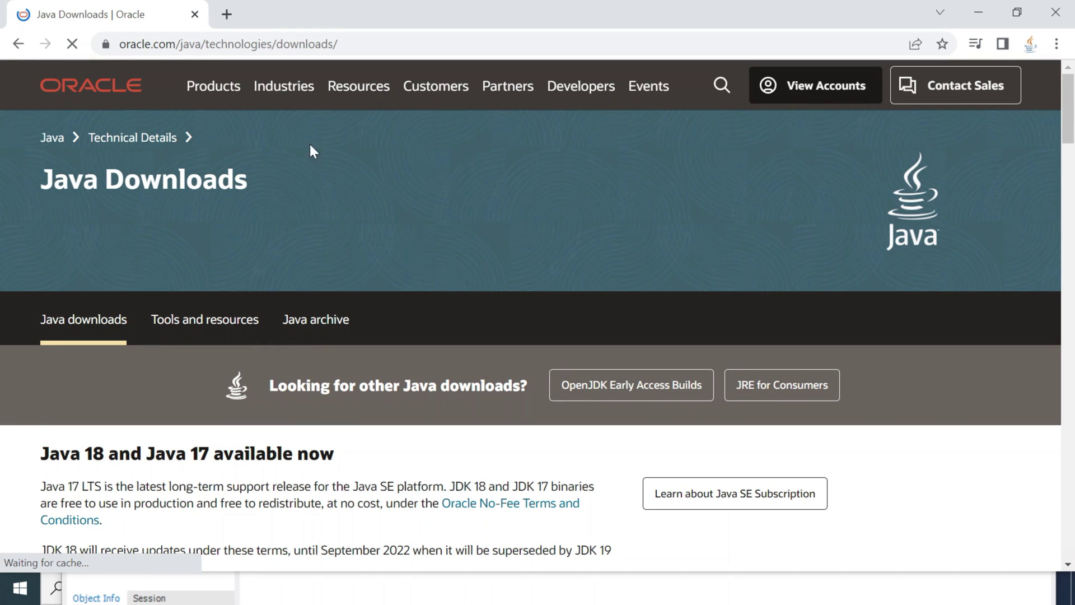
pyautogui.scroll(-4, 278, 215)
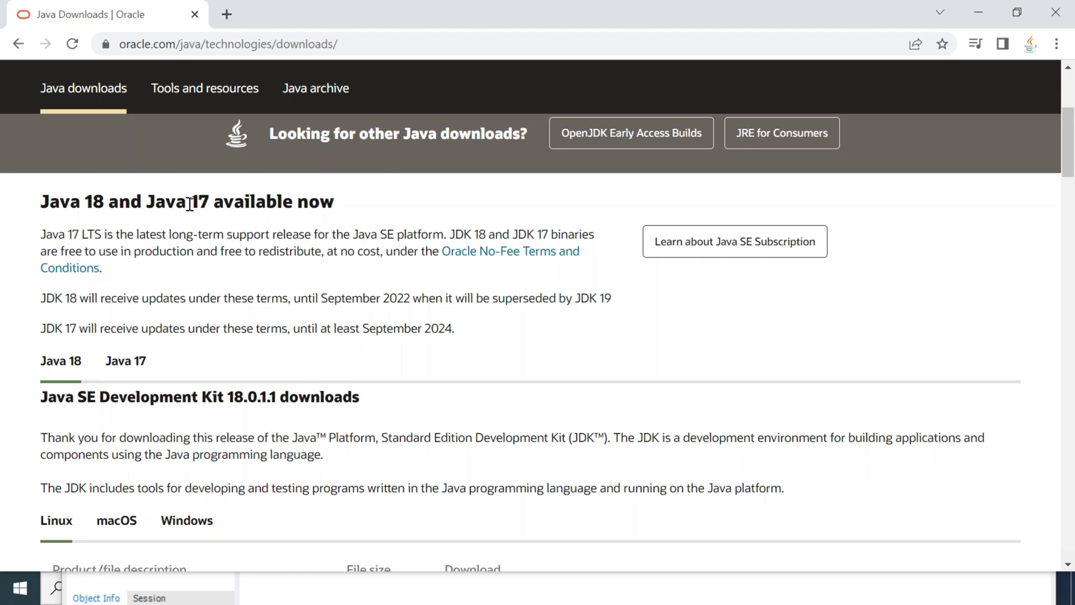
pyautogui.scroll(-2, 268, 224)
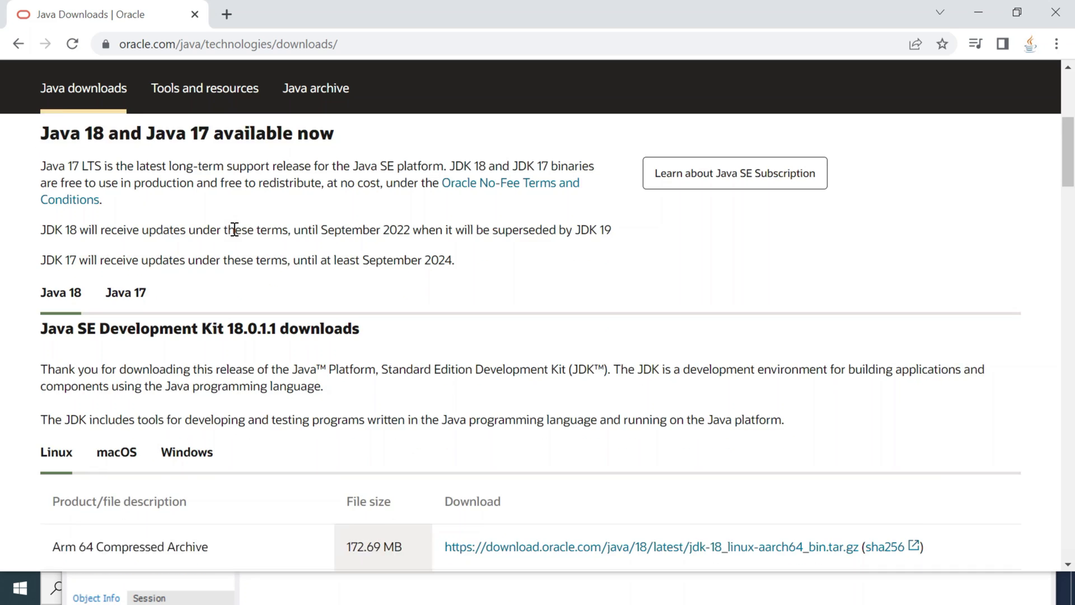
pyautogui.scroll(2, 252, 232)
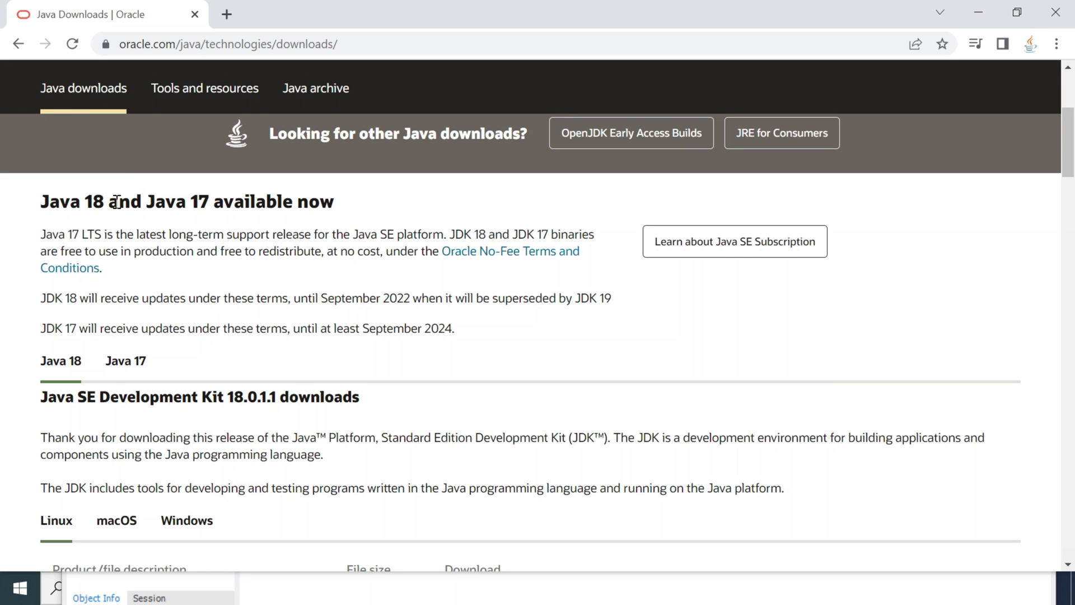
pyautogui.scroll(-1, 117, 202)
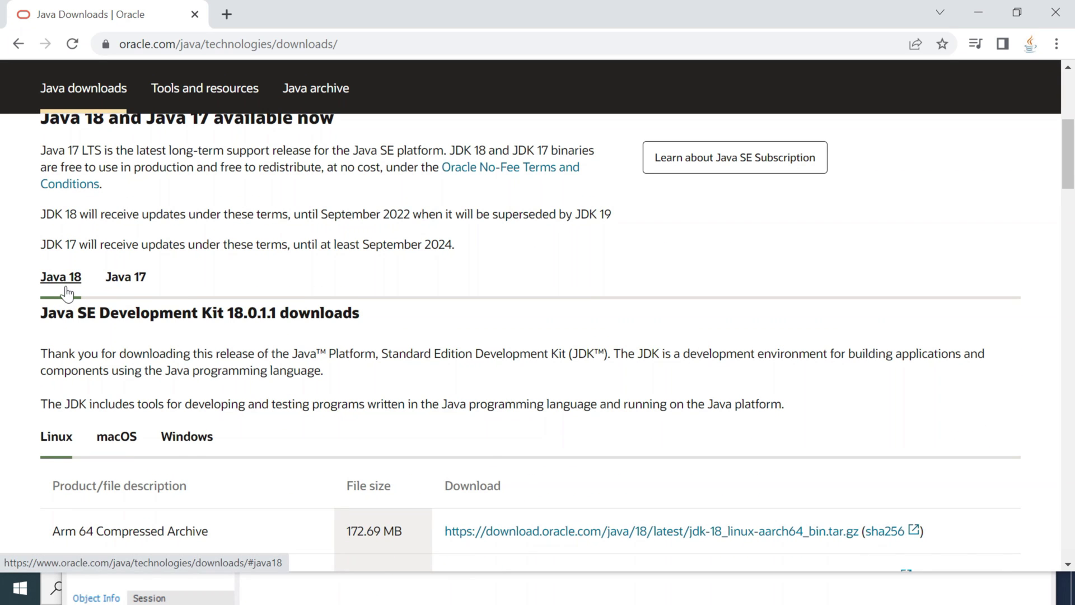
pyautogui.scroll(-1, 67, 293)
pyautogui.scroll(-2, 51, 228)
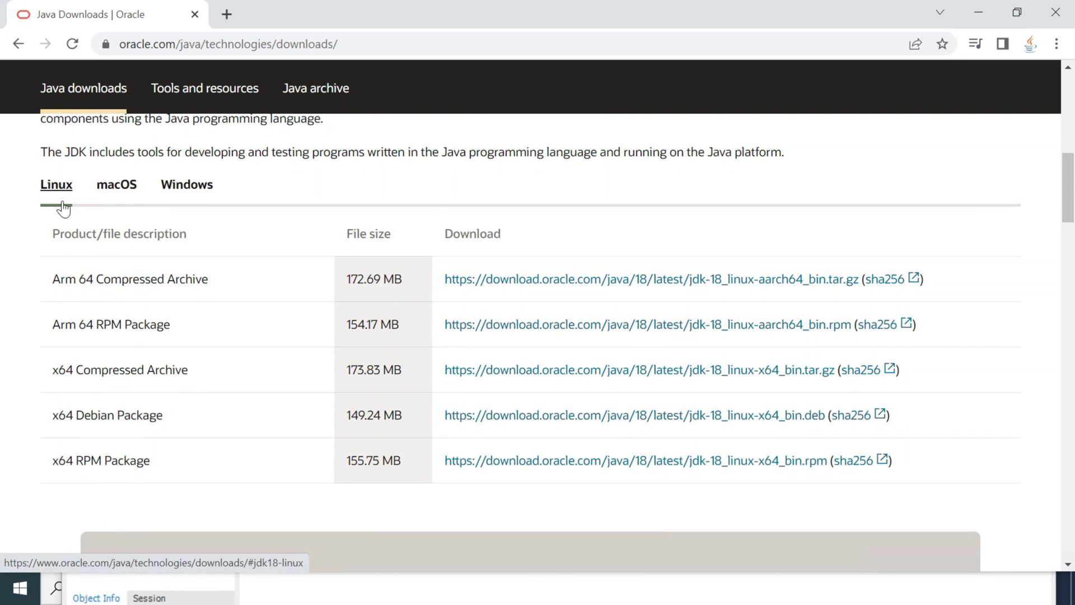
# Step: Switch to the Windows downloads and download the x64 installer jdk-18_windows-x64_bin.exe
pyautogui.click(197, 185)
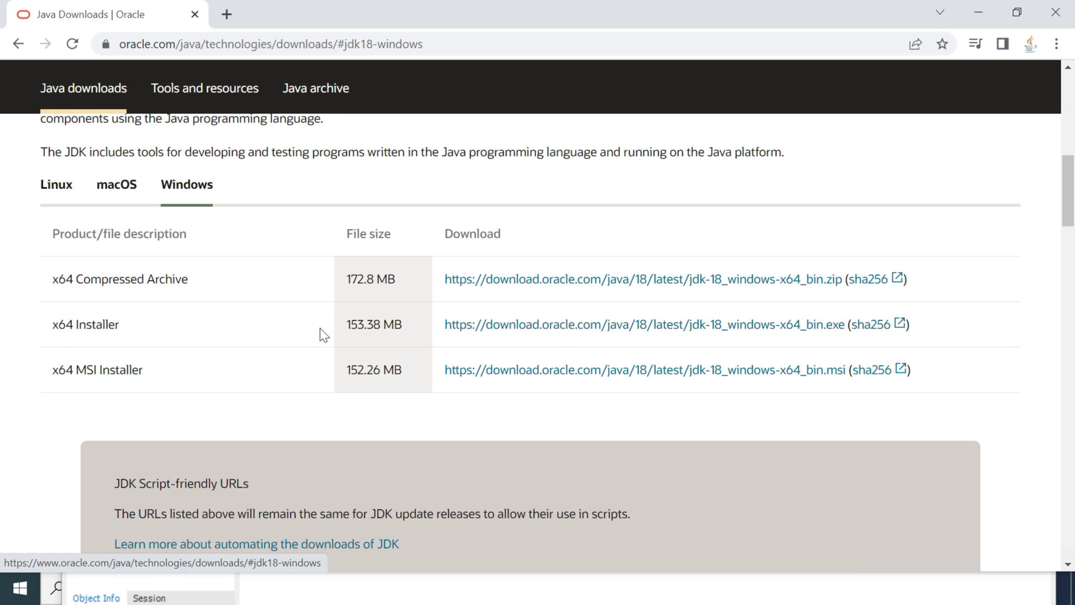
pyautogui.click(591, 274)
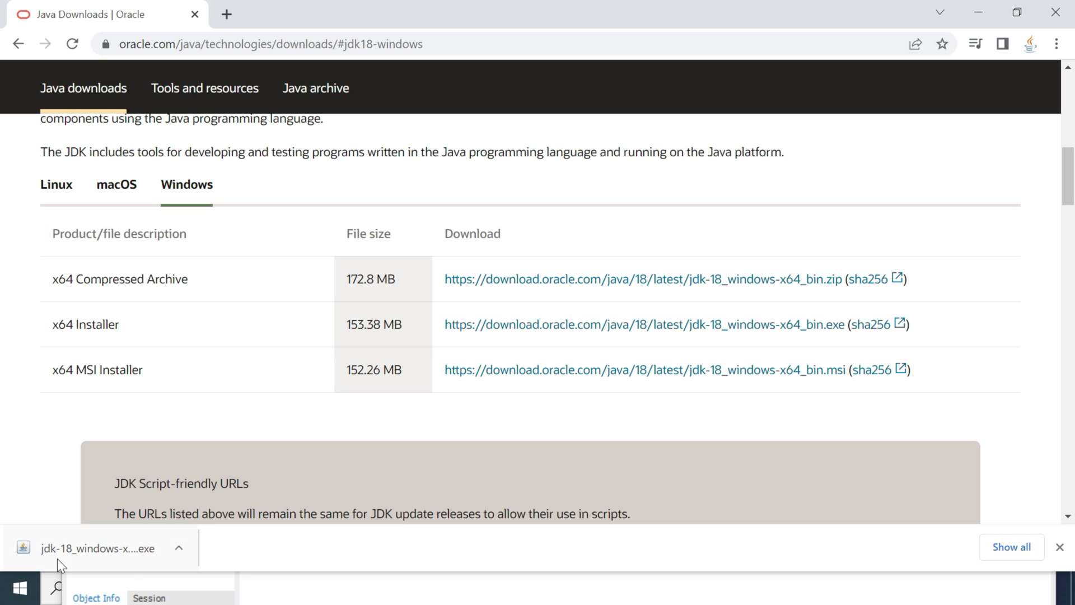
# Step: Run the JDK installer with the default folder C:\Program Files\Java\jdk-18.0.1.1, then close it
pyautogui.click(83, 548)
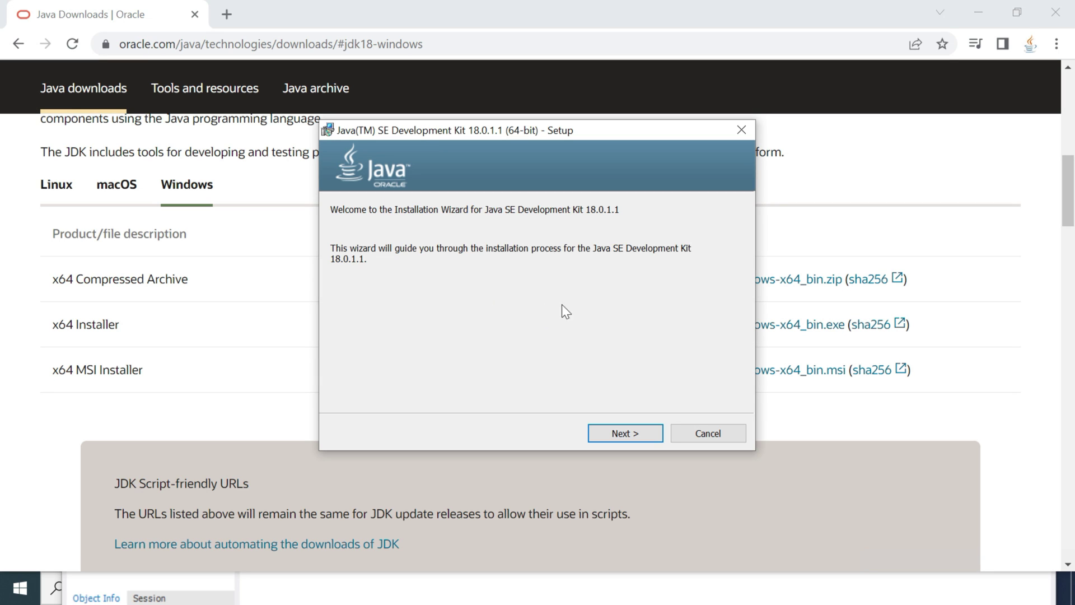
pyautogui.click(621, 431)
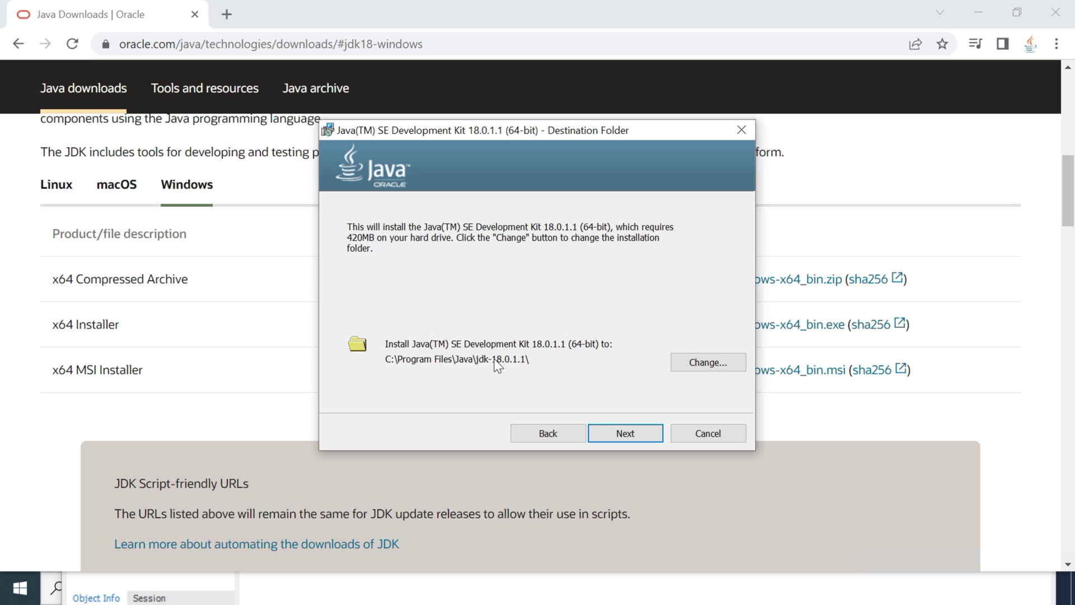
pyautogui.click(618, 435)
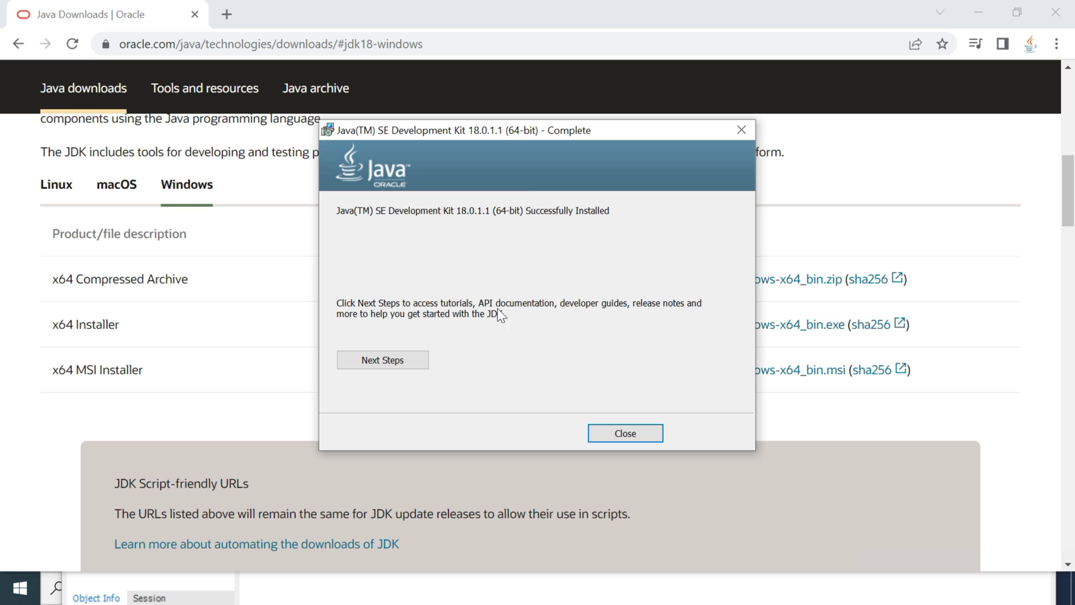
pyautogui.click(624, 434)
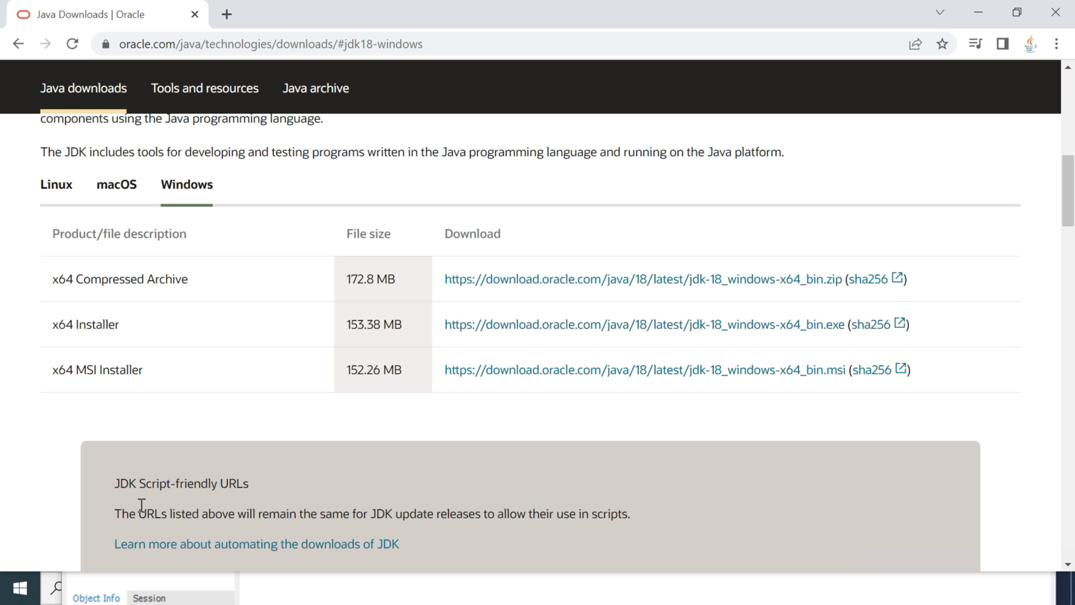
# Step: Open File Explorer, go to This PC > OS (C:), and maximize the window
pyautogui.click(20, 586)
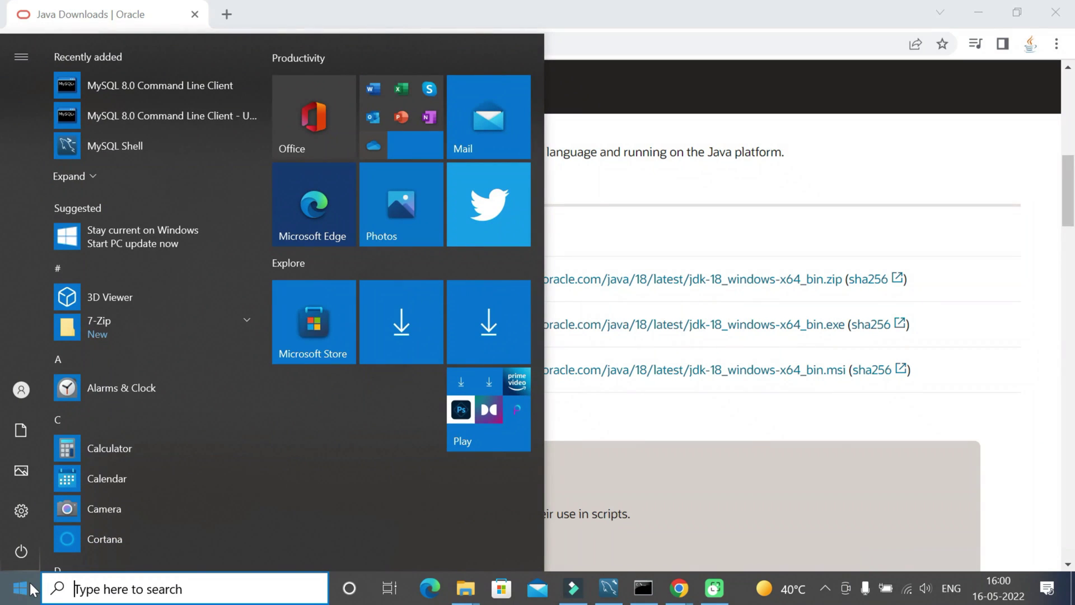
pyautogui.write('file')
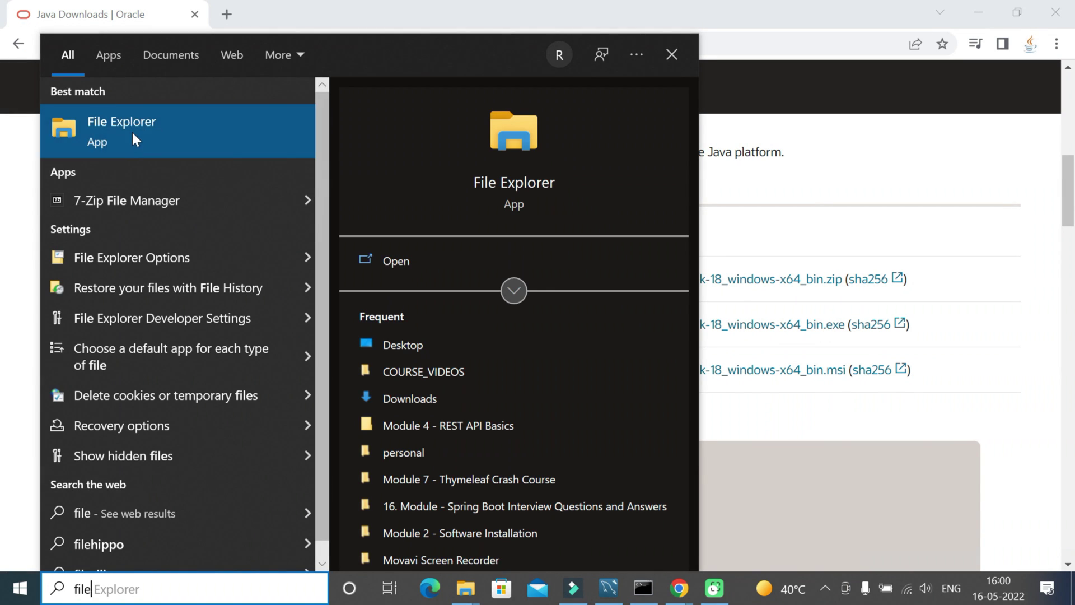
pyautogui.click(194, 126)
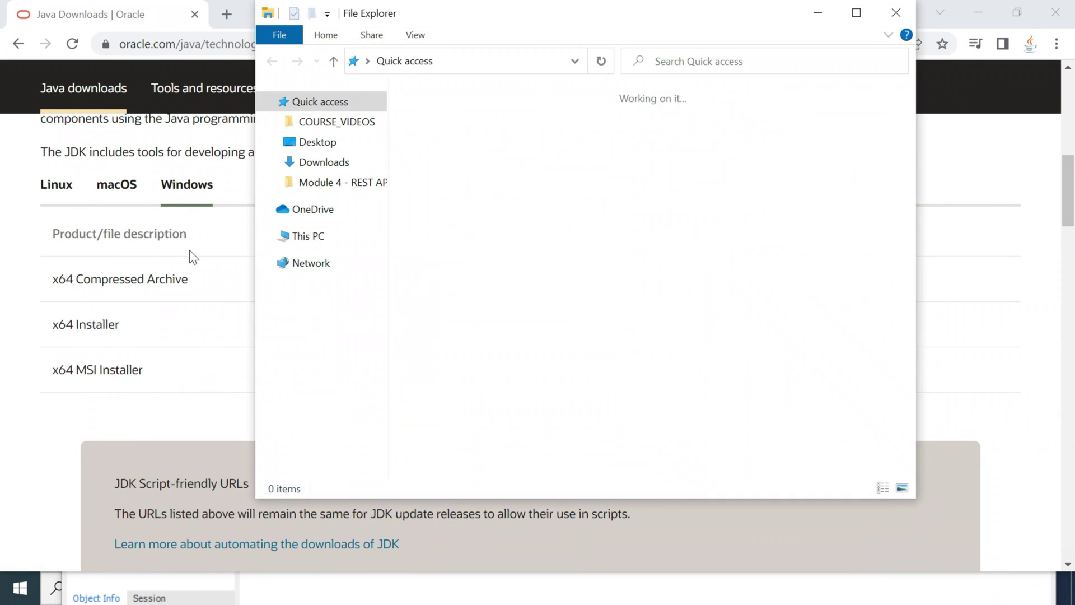
pyautogui.click(310, 237)
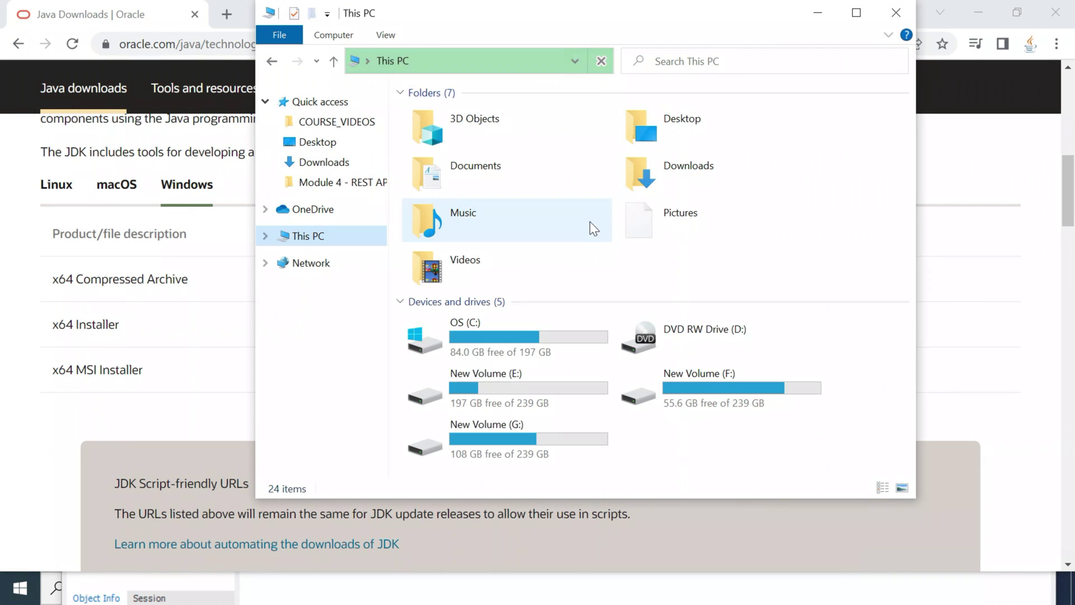
pyautogui.doubleClick(499, 337)
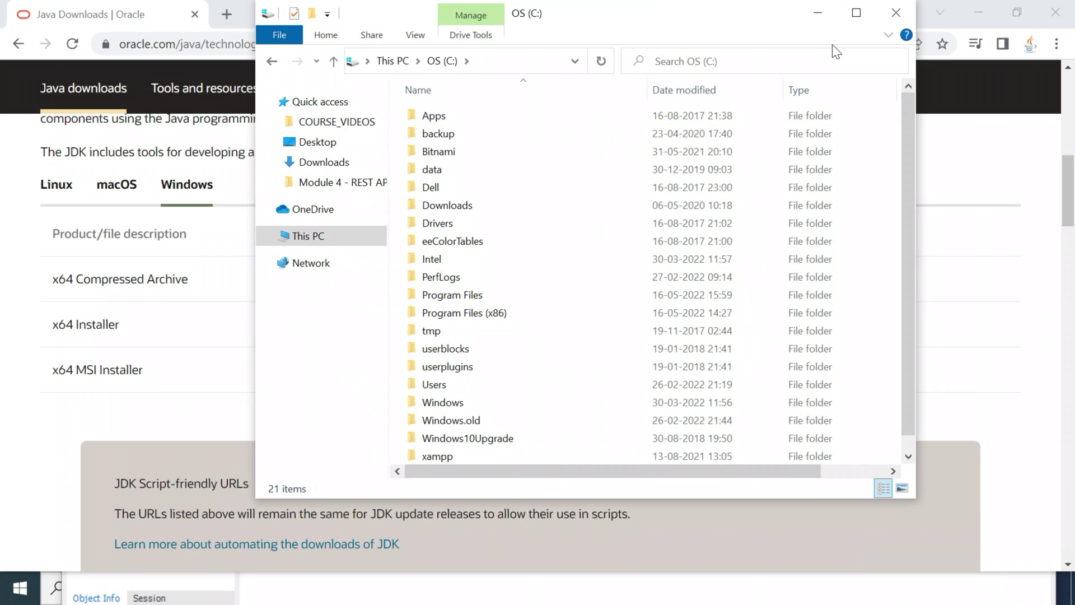
pyautogui.click(857, 15)
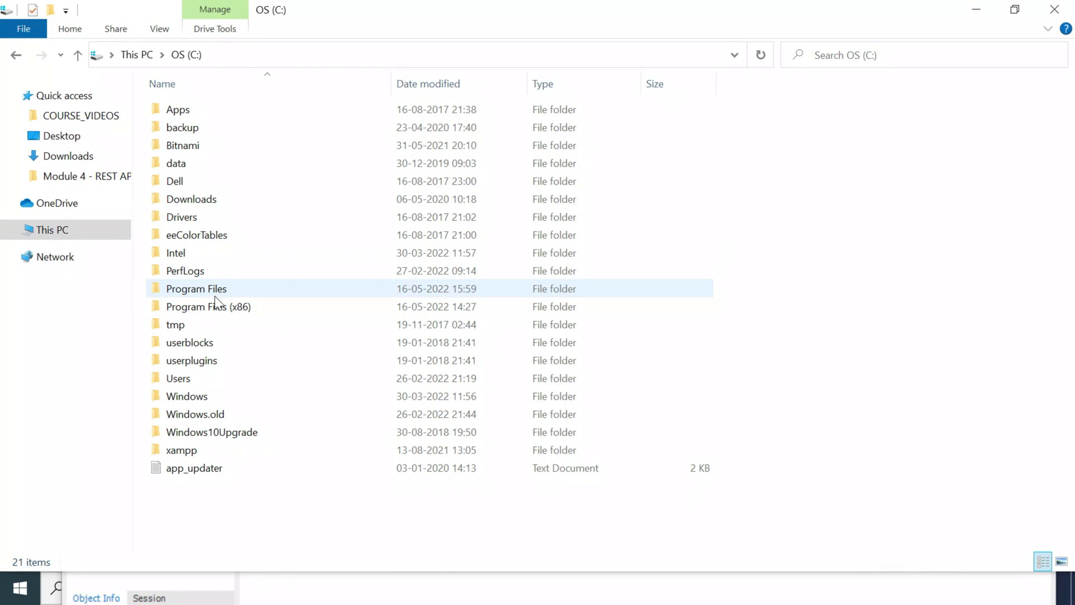
# Step: Browse into Program Files\Java\jdk-18.0.1.1\bin and show its full path in the address bar
pyautogui.doubleClick(213, 287)
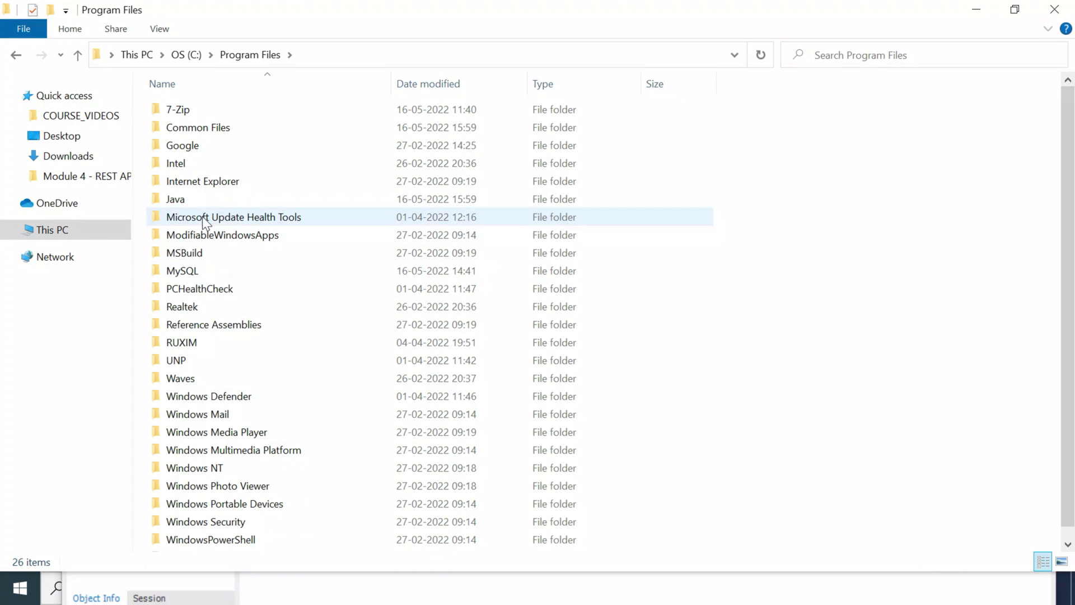
pyautogui.doubleClick(186, 198)
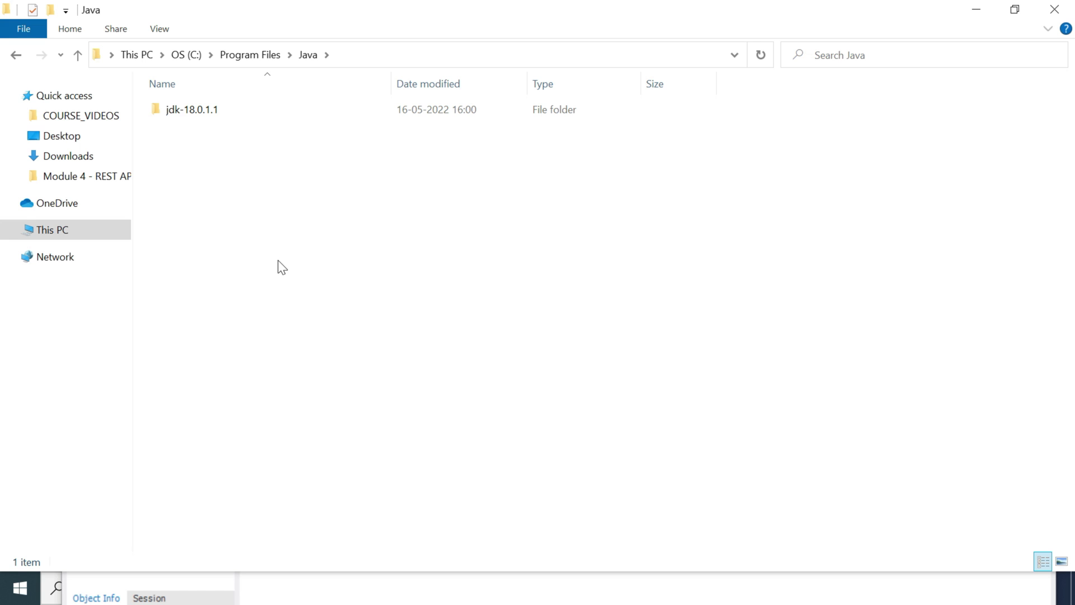
pyautogui.doubleClick(214, 113)
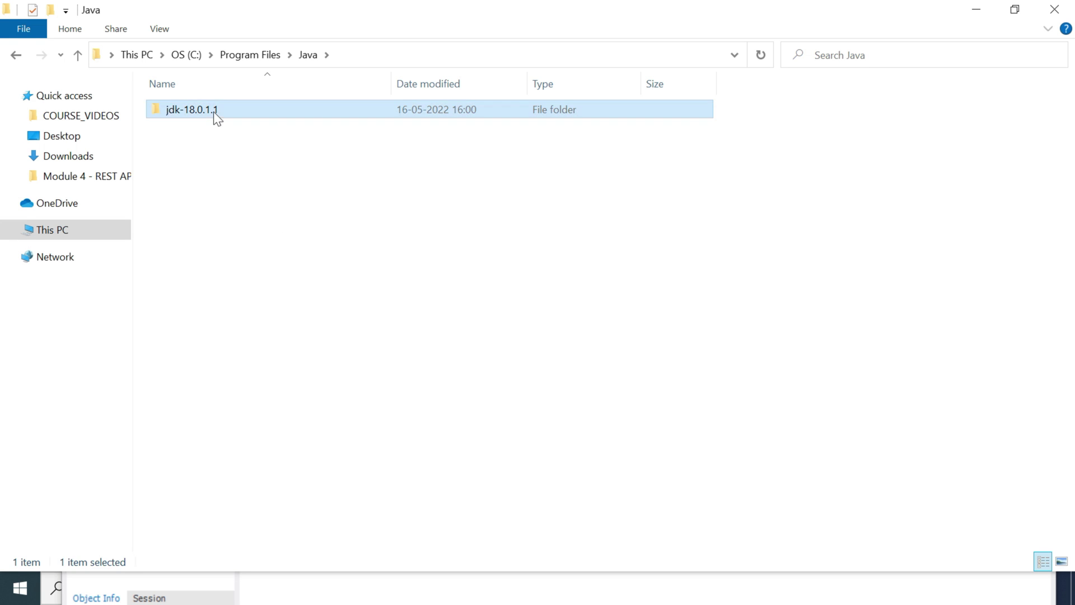
pyautogui.doubleClick(188, 111)
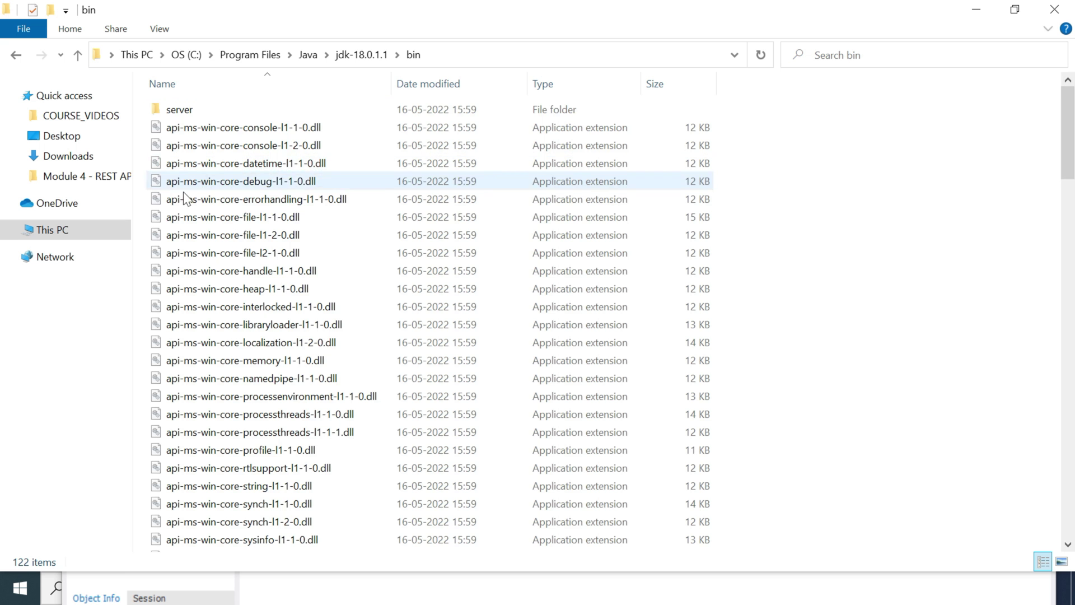
pyautogui.click(493, 55)
pyautogui.hotkey('ctrl', 'c')
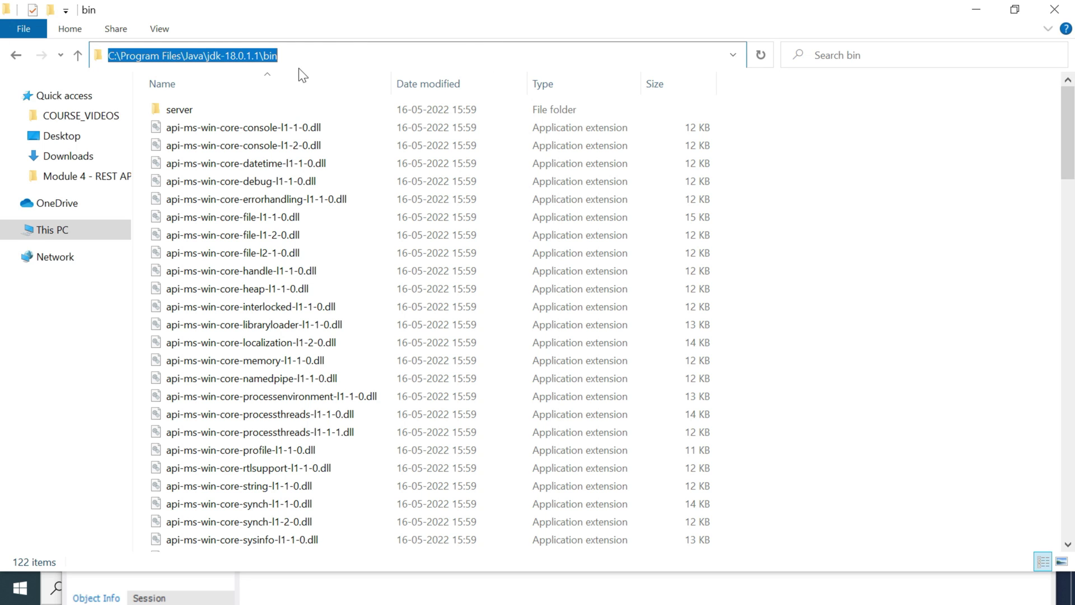
# Step: Search 'edit the' and open 'Edit the system environment variables'
pyautogui.click(22, 594)
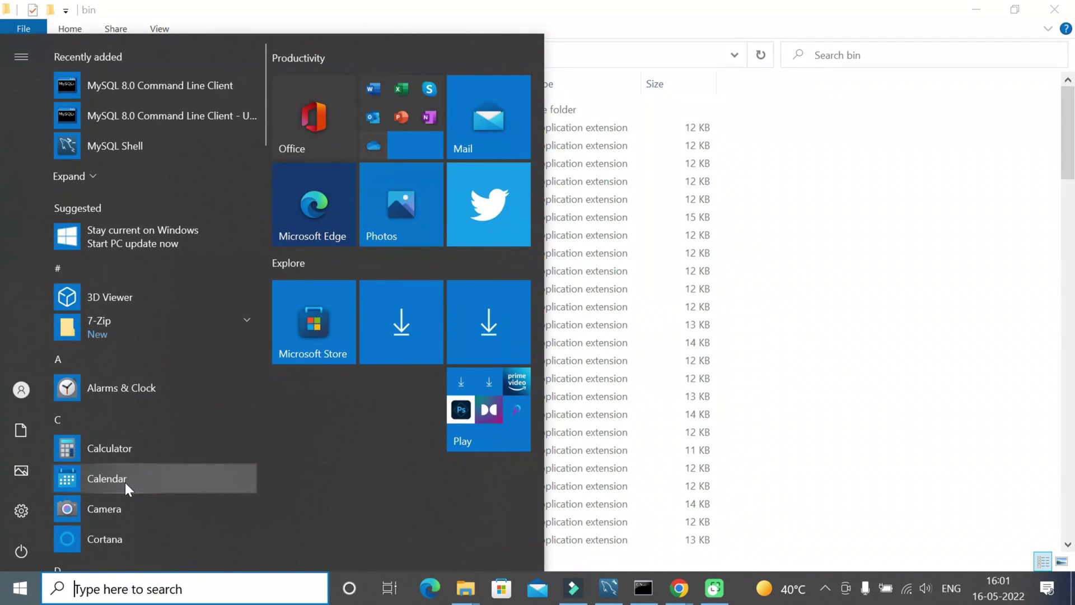
pyautogui.write('edit')
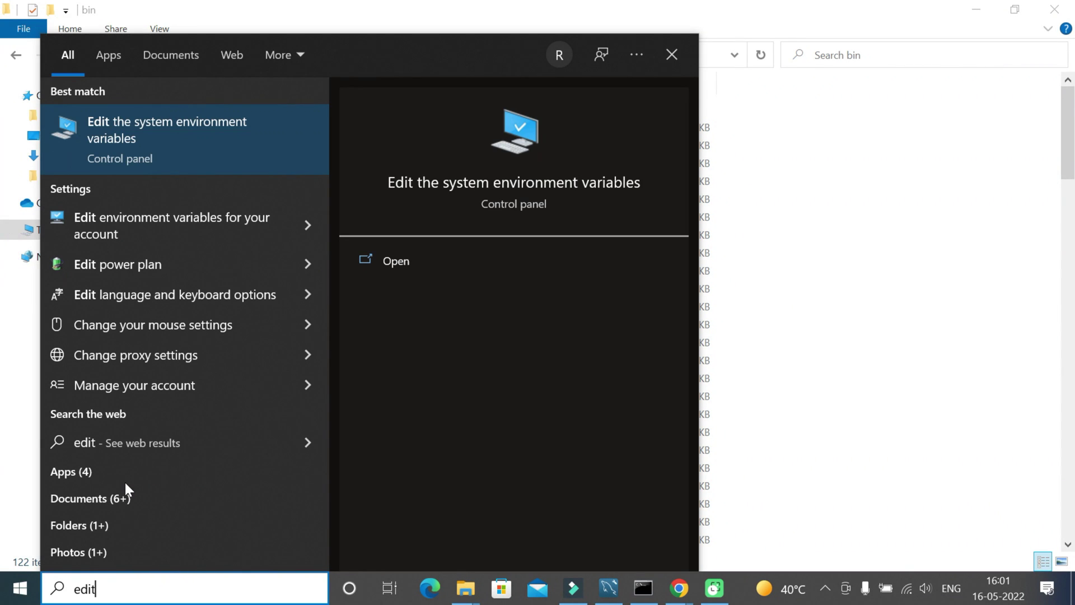
pyautogui.write(' the')
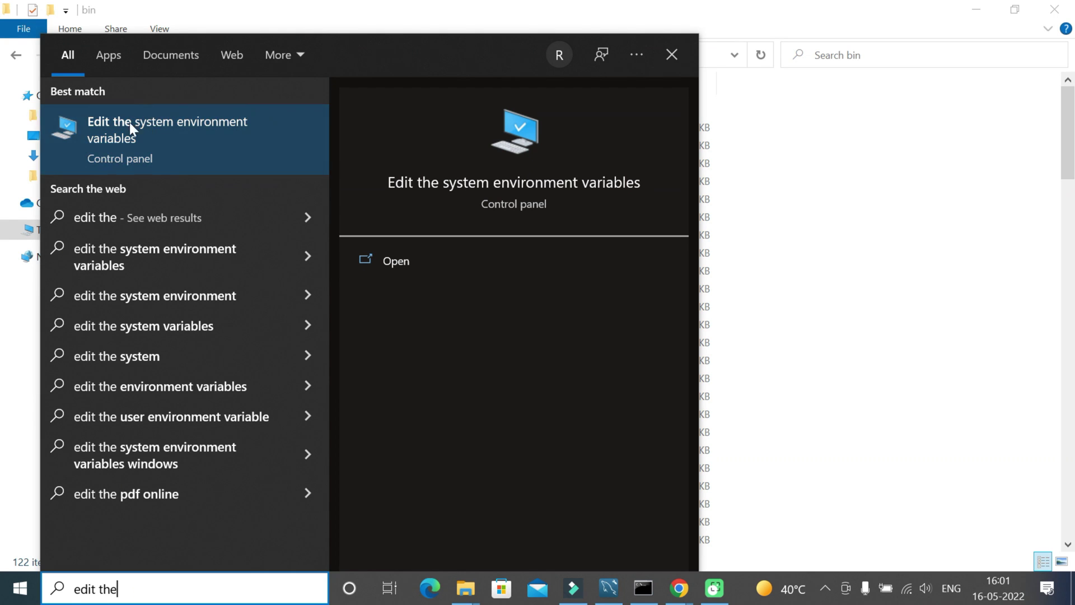
pyautogui.click(154, 133)
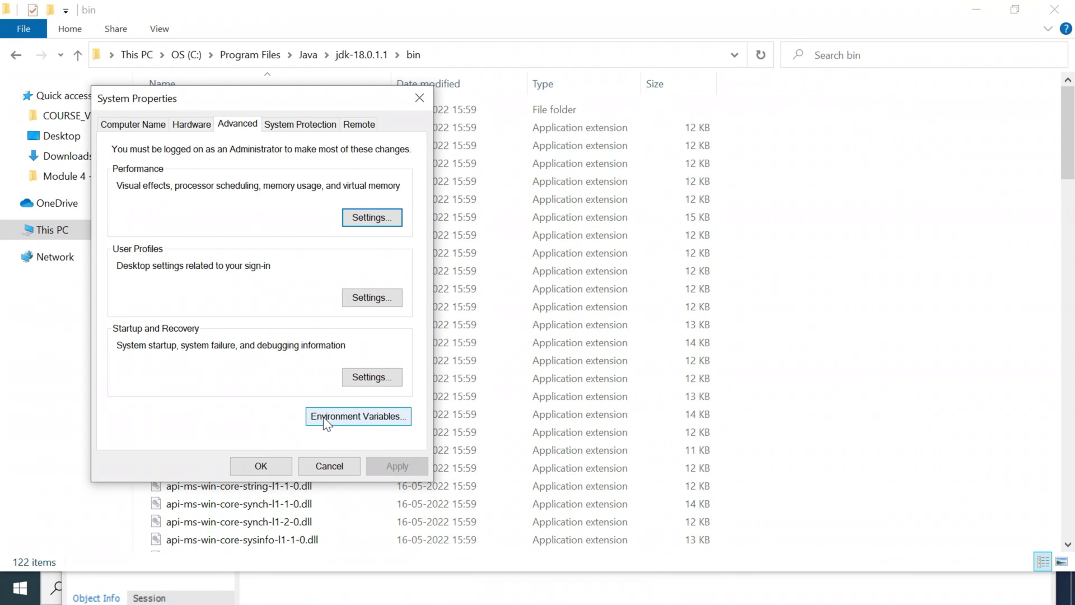
# Step: Open the Environment Variables dialog, shift it left, and deselect the OneDrive variable
pyautogui.click(324, 418)
pyautogui.moveTo(561, 31); pyautogui.dragTo(506, 28)
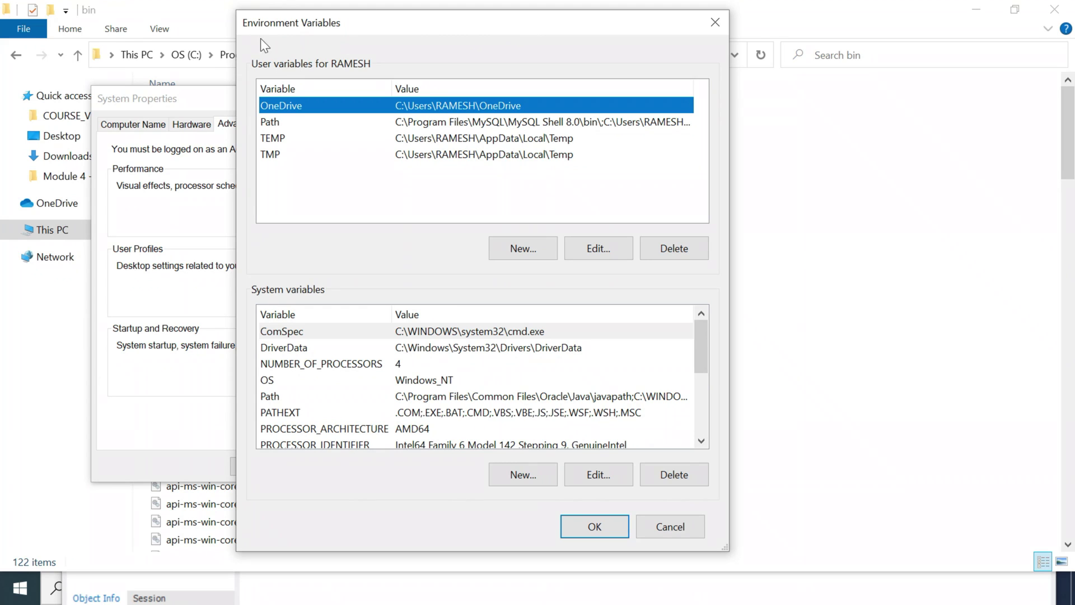
pyautogui.click(321, 182)
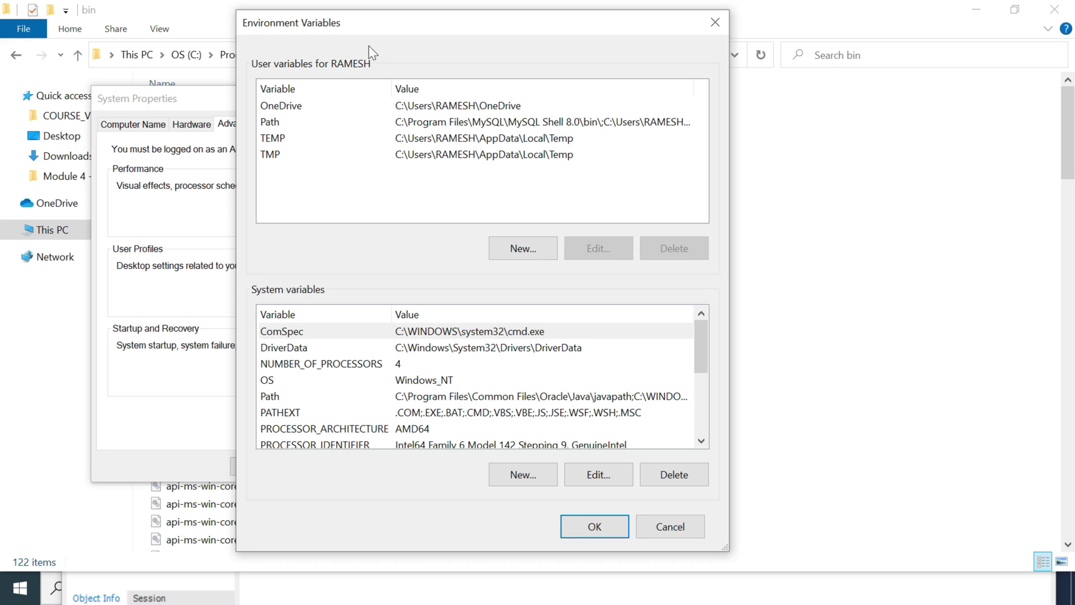
# Step: Create user variable JAVA_HOME with the pasted value C:\Program Files\Java\jdk-18.0.1.1
pyautogui.click(522, 252)
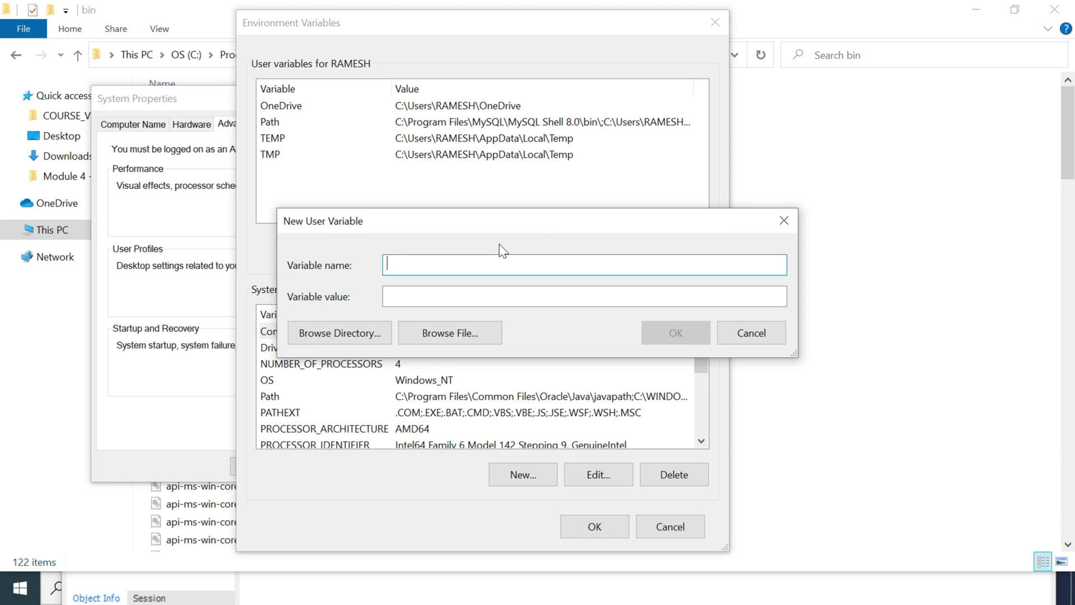
pyautogui.write('JAVA_HOME')
pyautogui.click(419, 300)
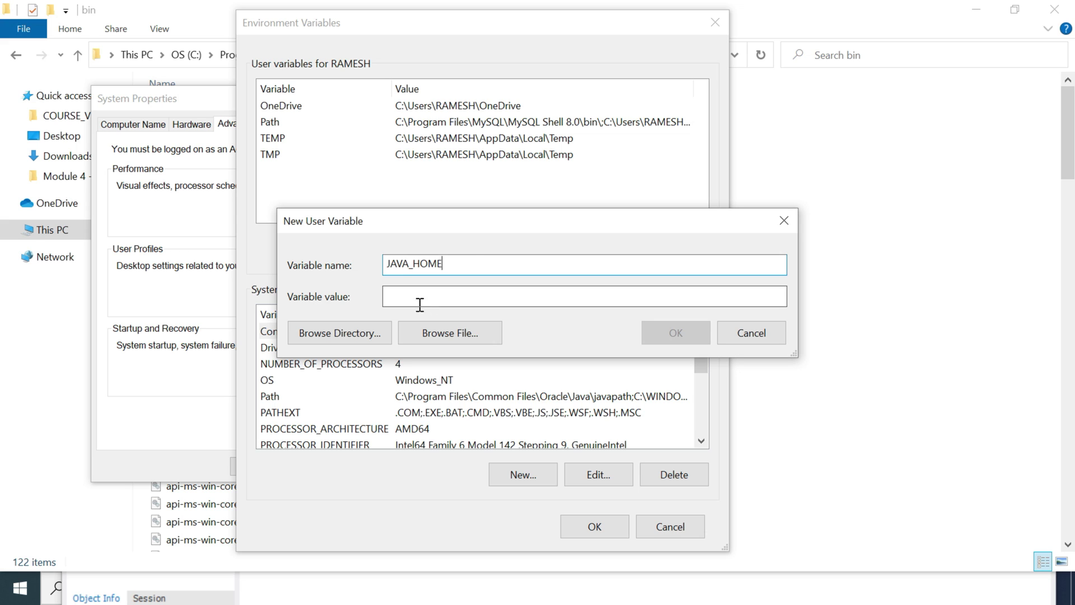
pyautogui.hotkey('ctrl', 'v')
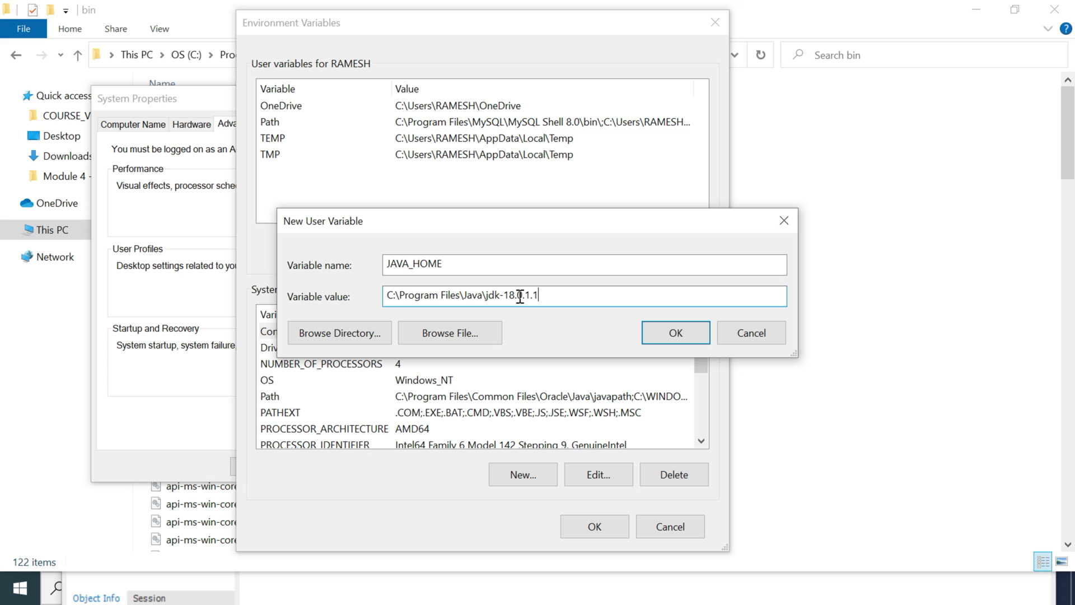
pyautogui.moveTo(541, 295); pyautogui.dragTo(375, 297)
pyautogui.moveTo(451, 264); pyautogui.dragTo(367, 263)
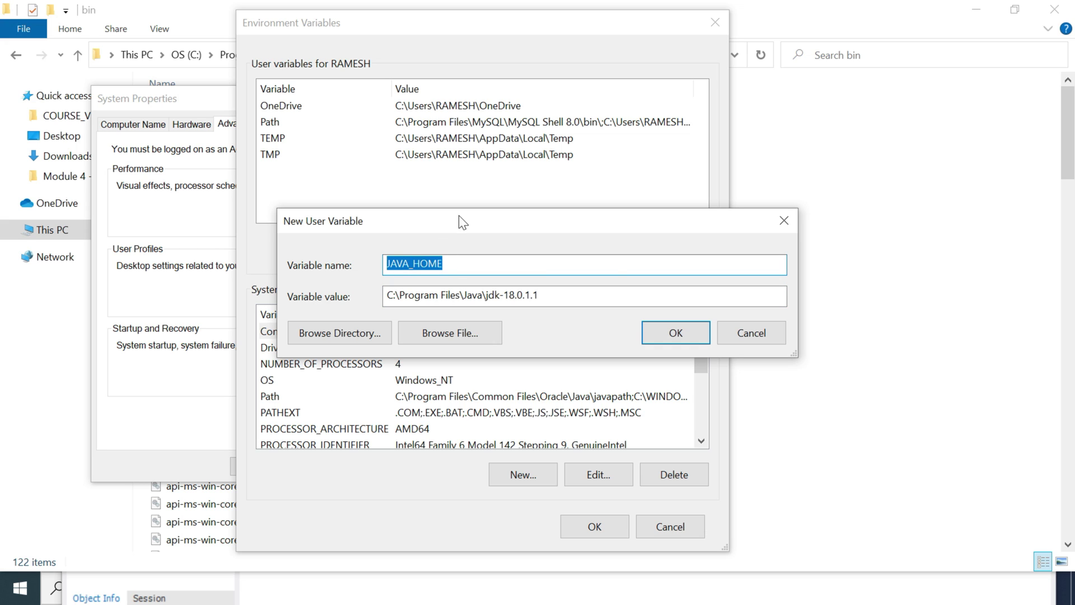
pyautogui.click(677, 332)
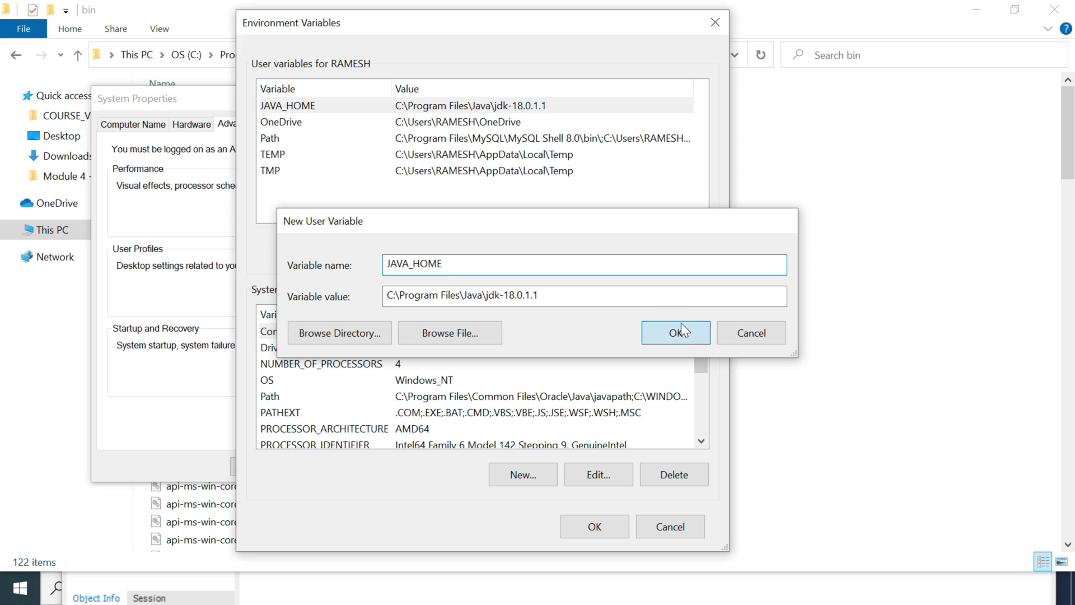
# Step: Select the system Path variable and open its entry list for editing
pyautogui.press('p')
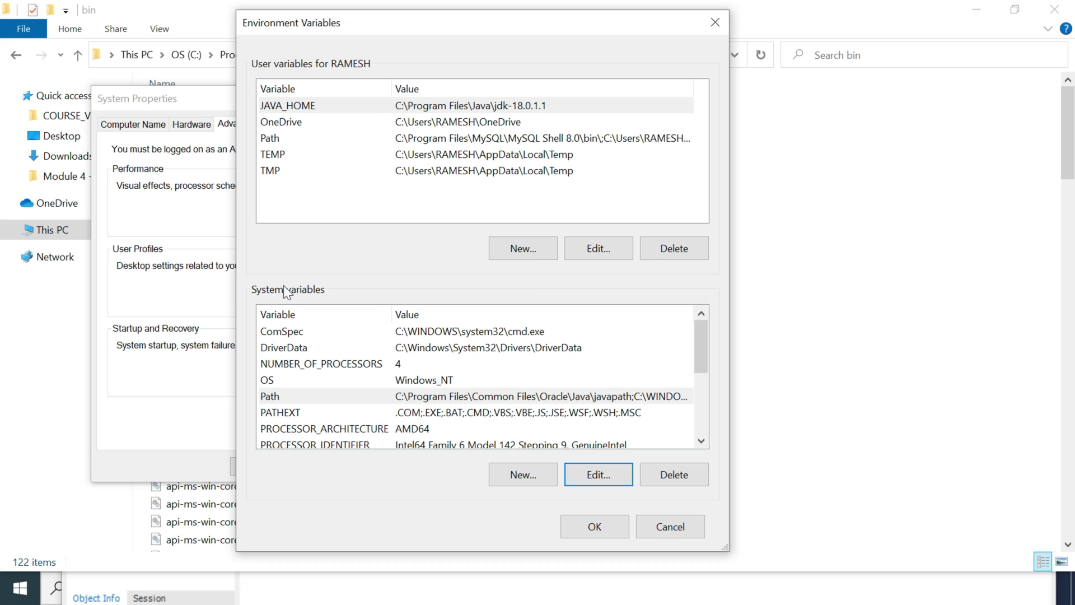
pyautogui.click(380, 397)
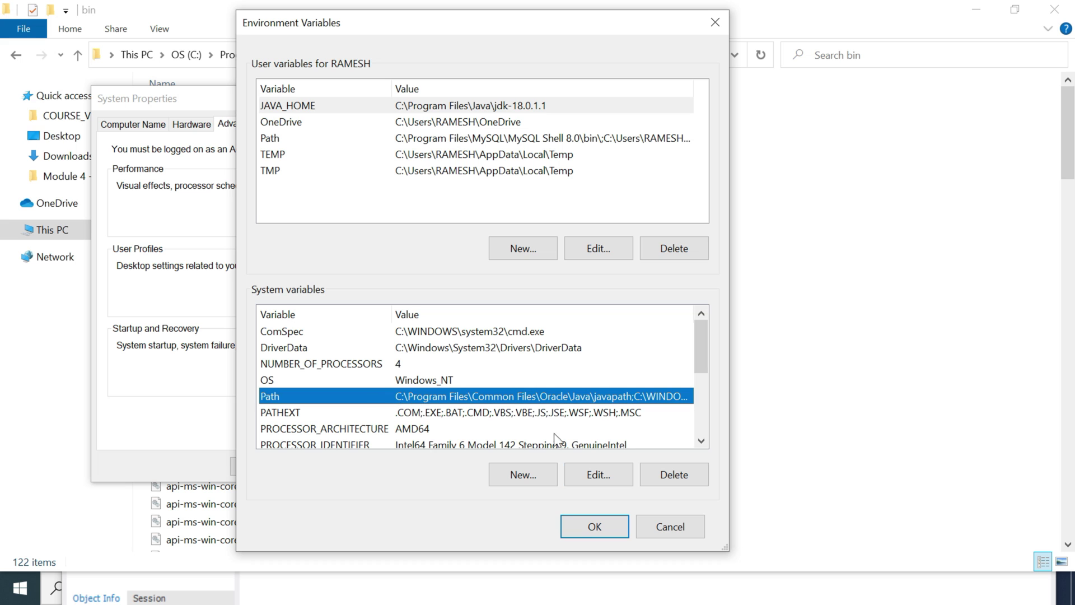
pyautogui.click(598, 475)
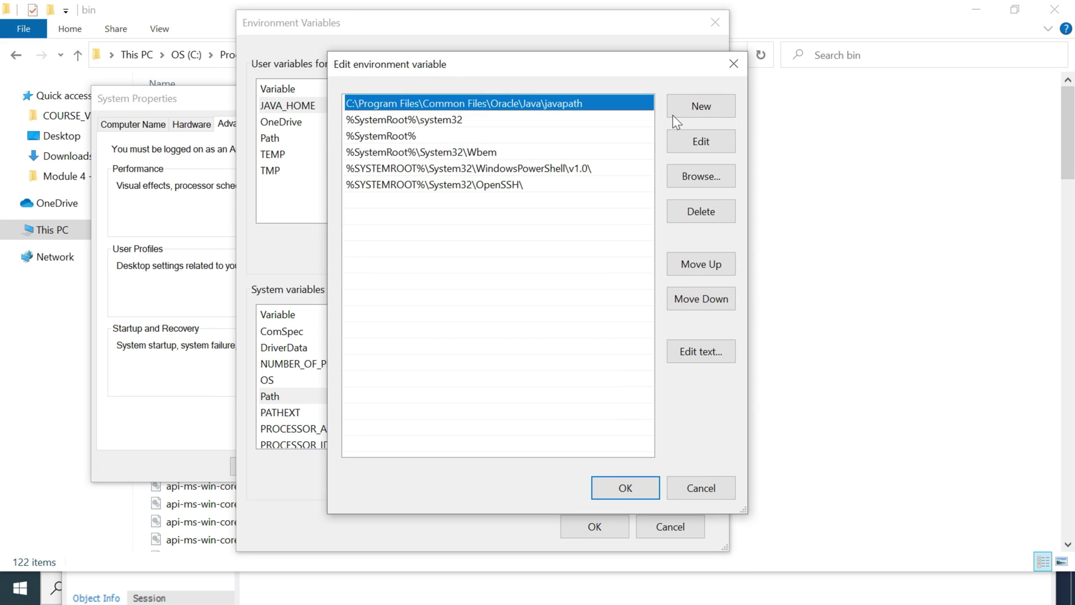
# Step: Add a new Path entry %JAVA_HOME%\bin, correcting a typo, and save the Path
pyautogui.click(701, 106)
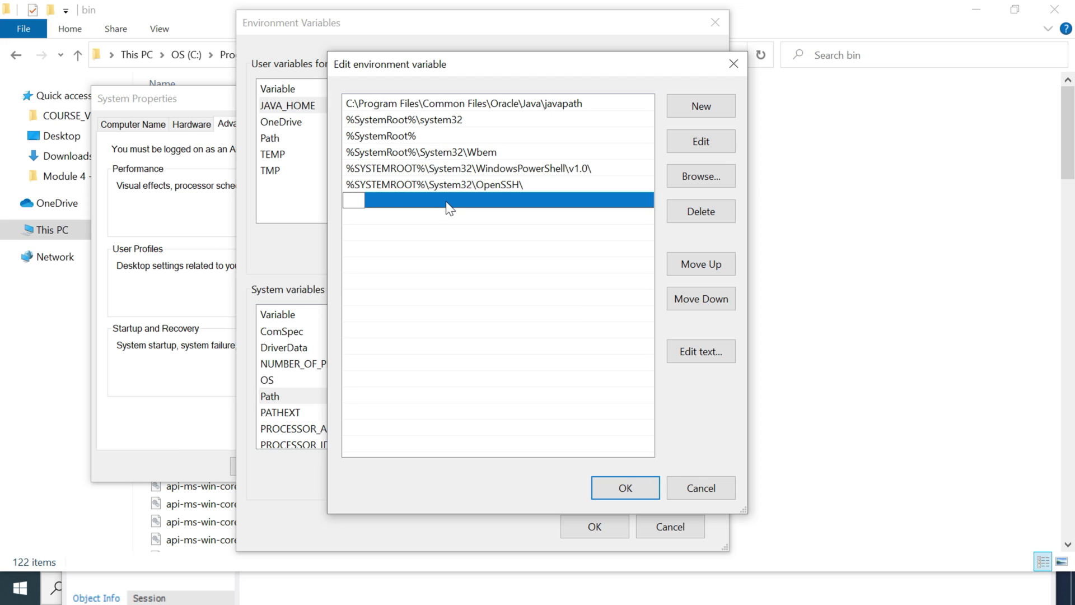
pyautogui.write('%JAVA_HOE')
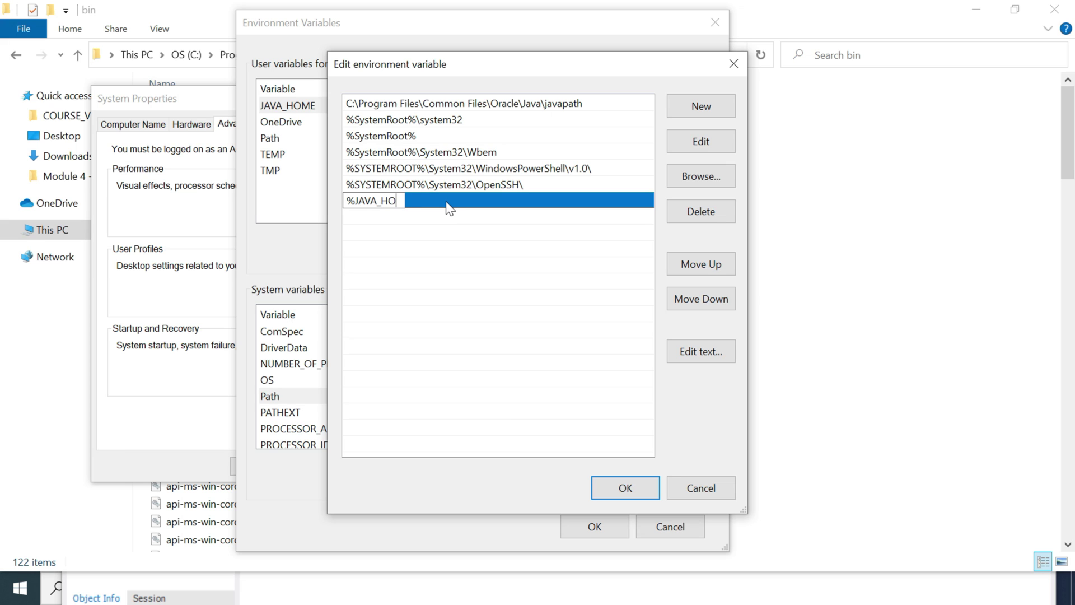
pyautogui.press('BackSpace')
pyautogui.write('ME%\\bin')
pyautogui.moveTo(415, 206); pyautogui.dragTo(338, 190)
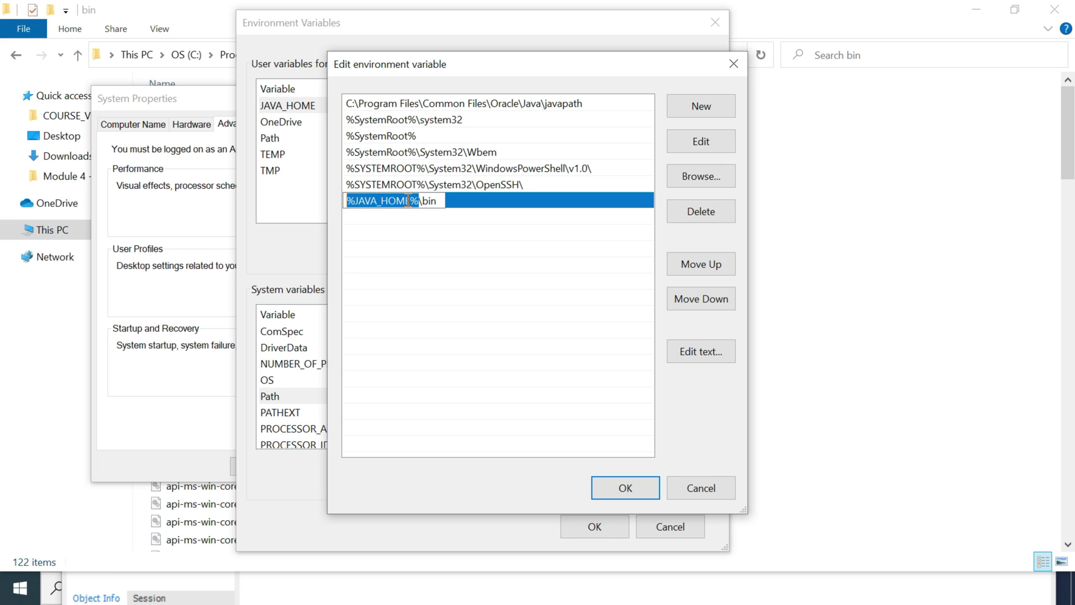
pyautogui.click(373, 201)
pyautogui.moveTo(355, 200); pyautogui.dragTo(413, 200)
pyautogui.click(421, 201)
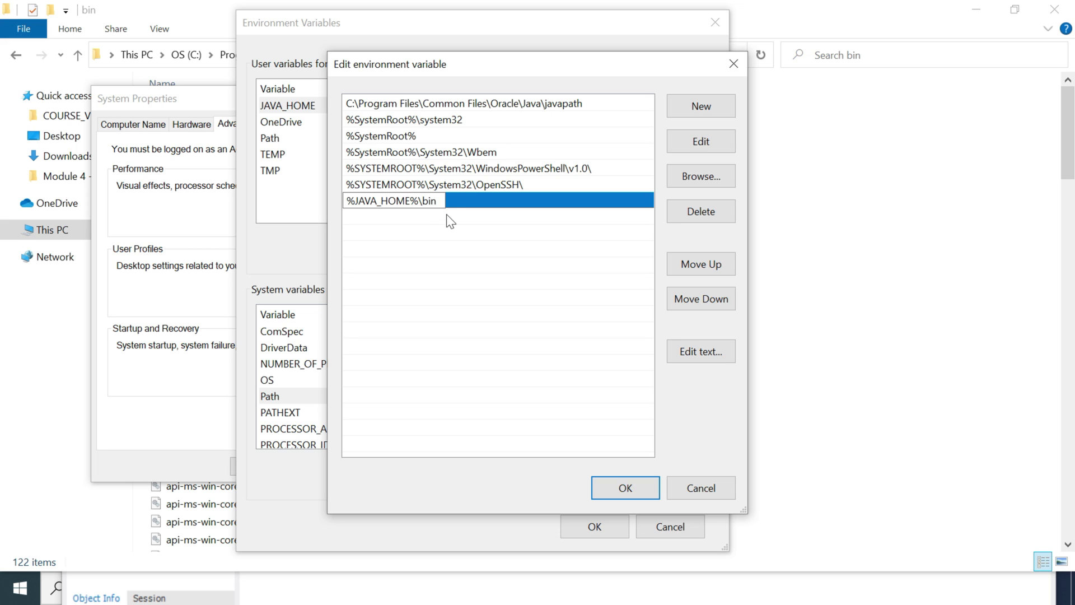
pyautogui.moveTo(454, 203); pyautogui.dragTo(346, 203)
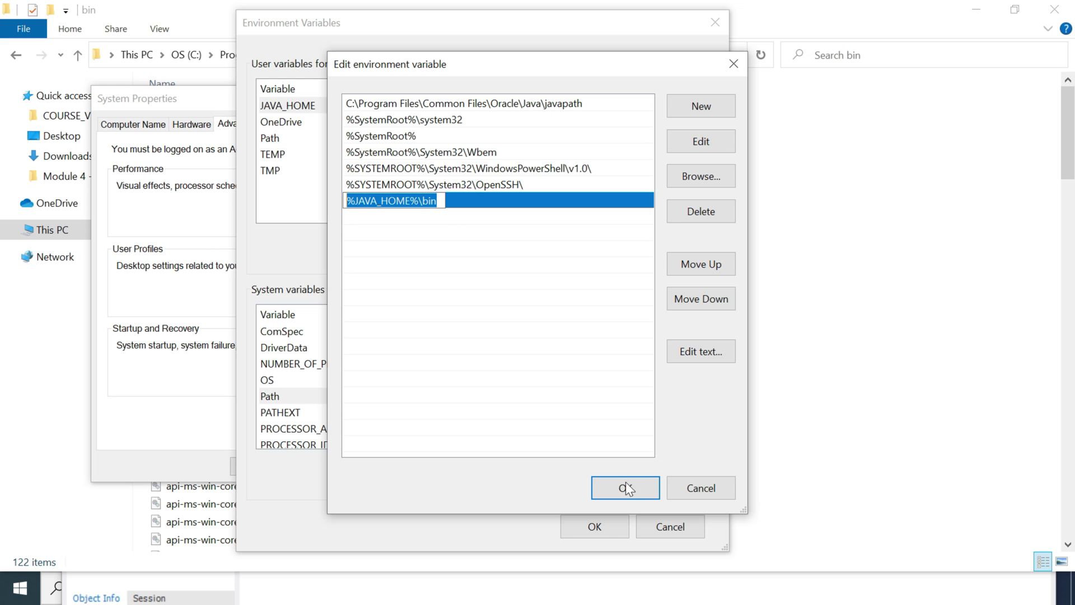
pyautogui.click(611, 483)
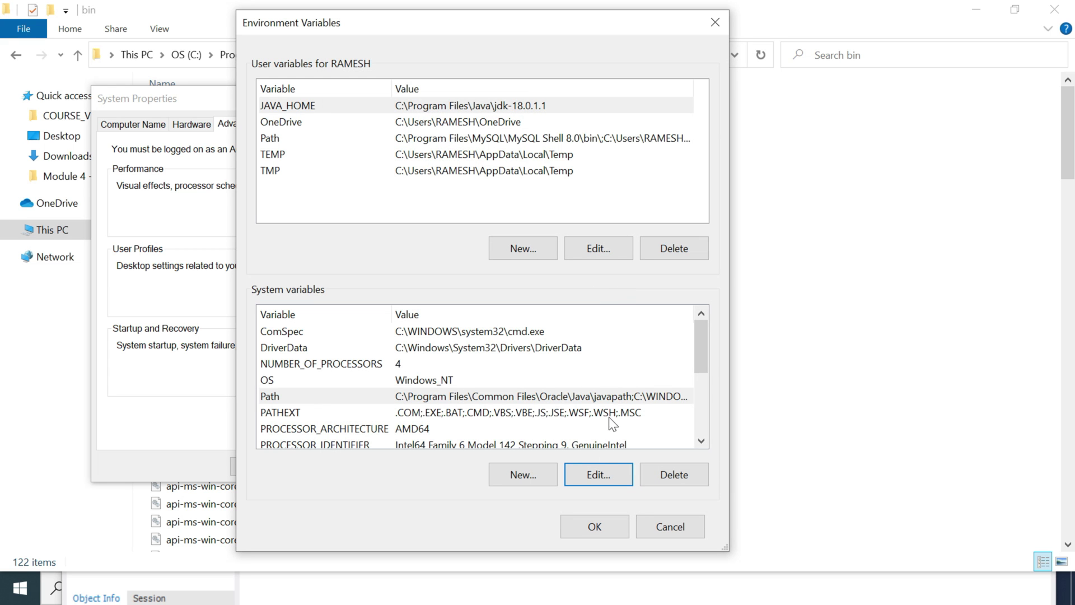
# Step: Save the environment variable changes and launch Command Prompt by searching 'cmd'
pyautogui.click(609, 531)
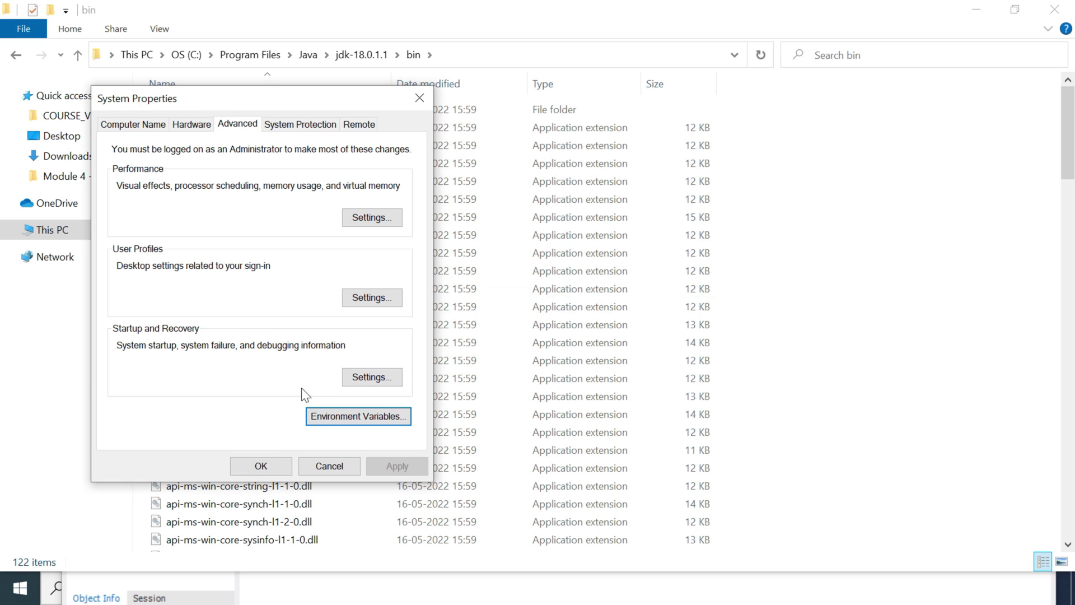
pyautogui.click(262, 469)
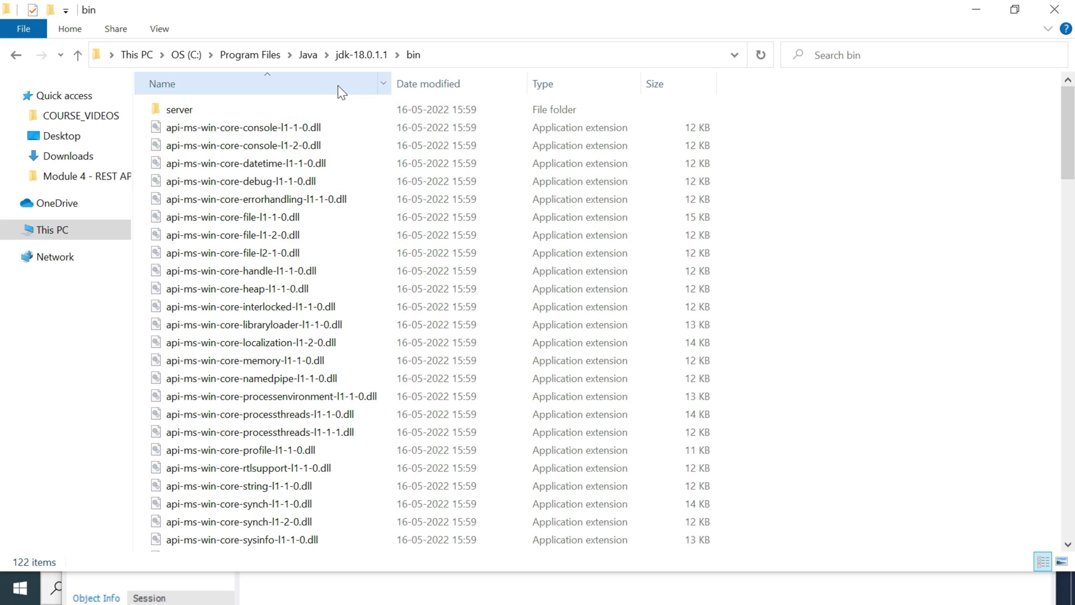
pyautogui.click(34, 583)
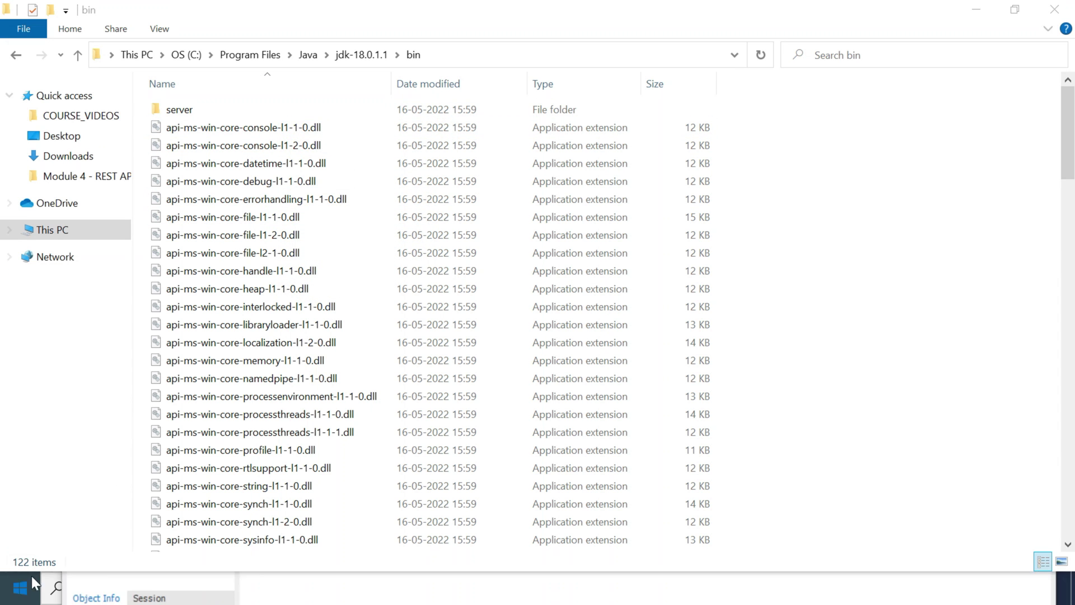
pyautogui.write('cmd')
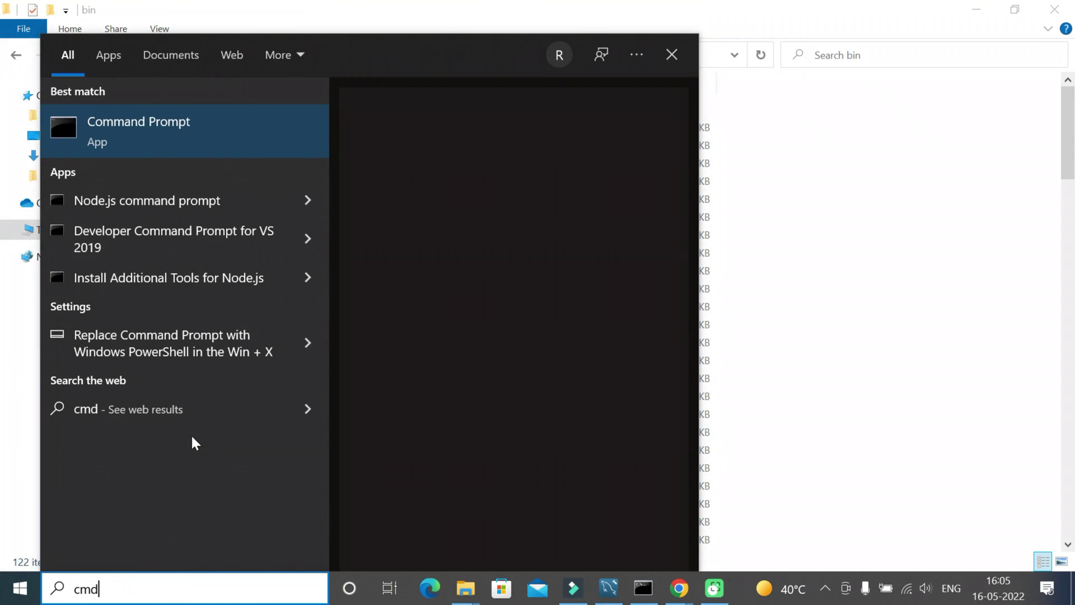
pyautogui.click(183, 133)
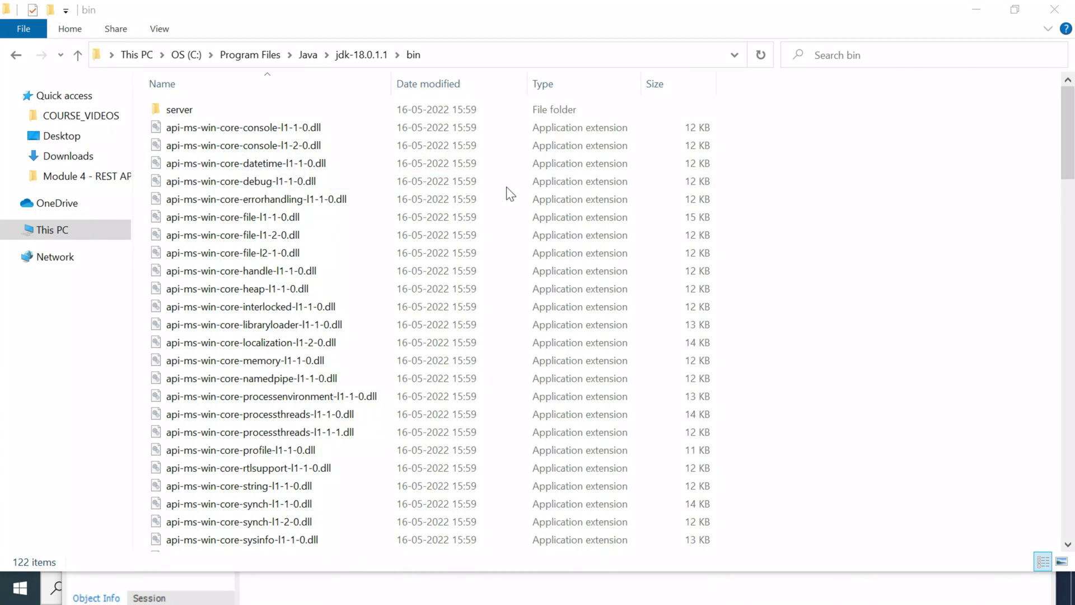
# Step: Maximize Command Prompt and run 'java --version' to check the runtime is 18.0.1.1
pyautogui.click(807, 117)
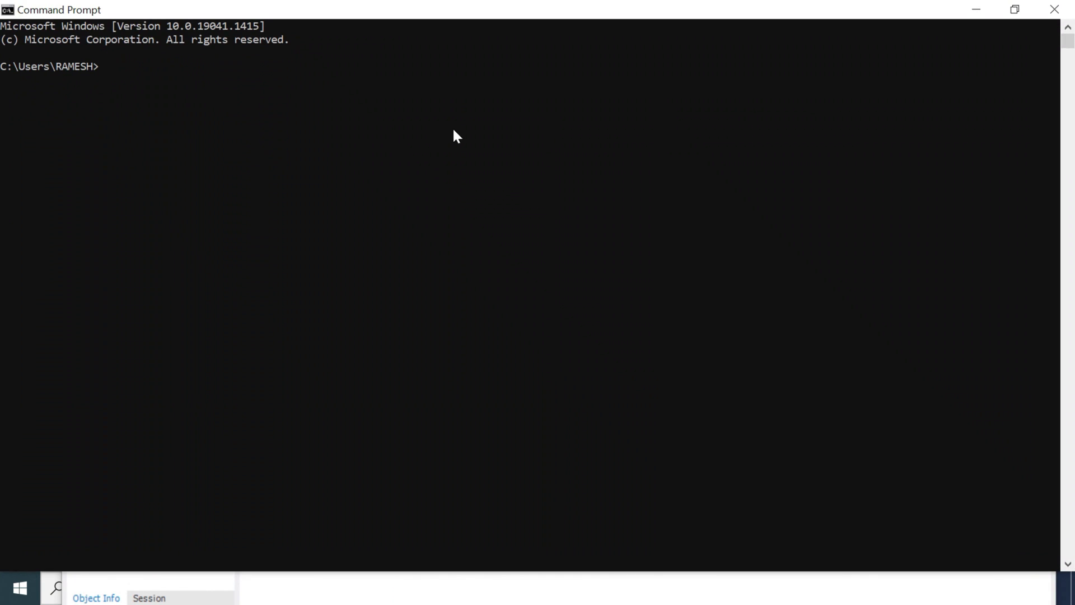
pyautogui.write('java --version')
pyautogui.press('Return')
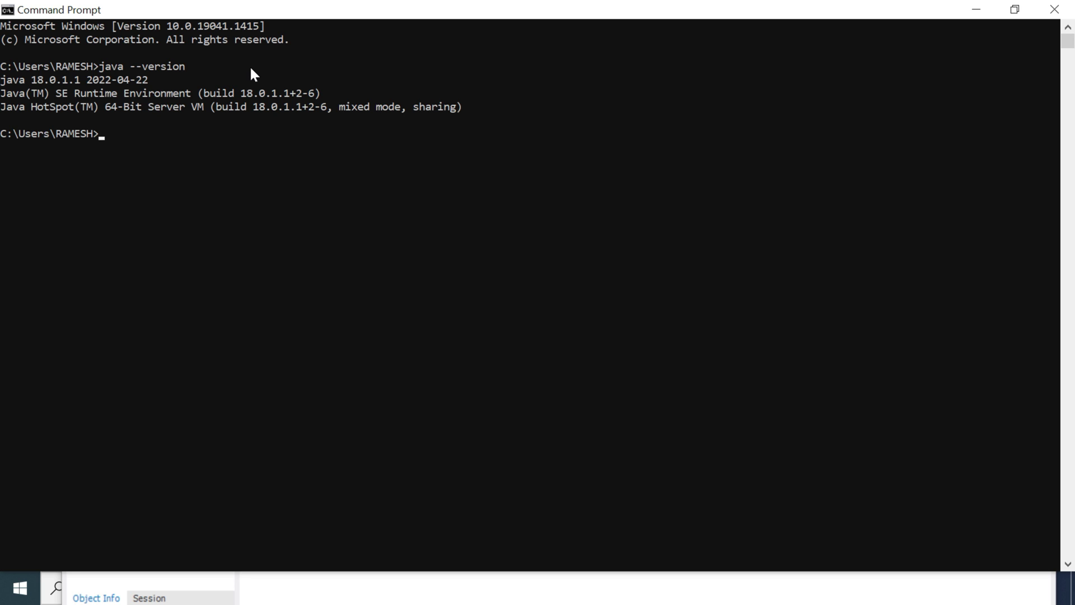
# Step: Edit the previous command into 'javac --version' and run it to confirm compiler 18.0.1.1
pyautogui.press('Up')
pyautogui.press('Left')
pyautogui.press('Left')
pyautogui.press('Left')
pyautogui.press('Left')
pyautogui.press('Left')
pyautogui.press('Left')
pyautogui.press('Left')
pyautogui.press('Left')
pyautogui.press('Left')
pyautogui.press('Left')
pyautogui.press('Left')
pyautogui.press('Left')
pyautogui.press('Right')
pyautogui.press('Right')
pyautogui.write('c')
pyautogui.press('Return')
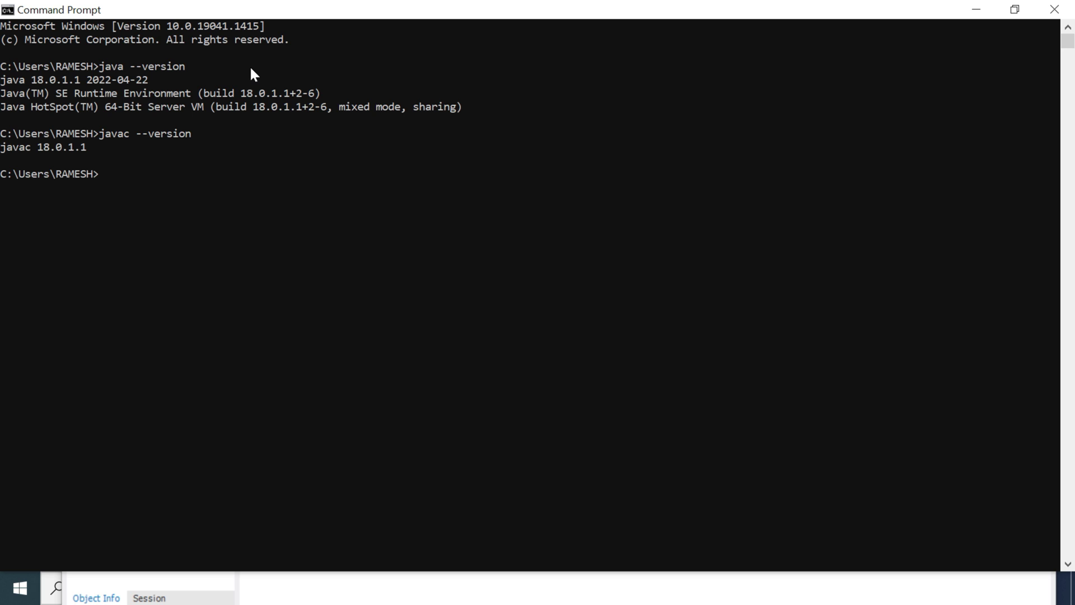